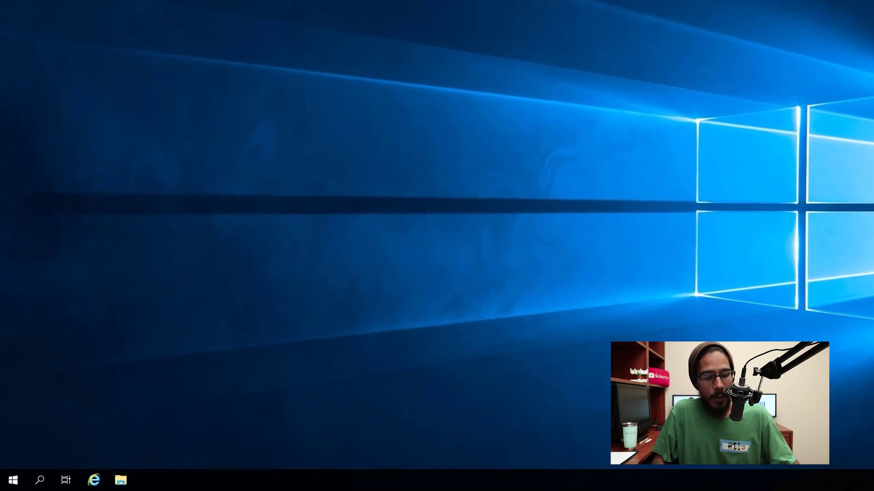
- Open the Win+X power-user menu above the Start button
key("super+x")
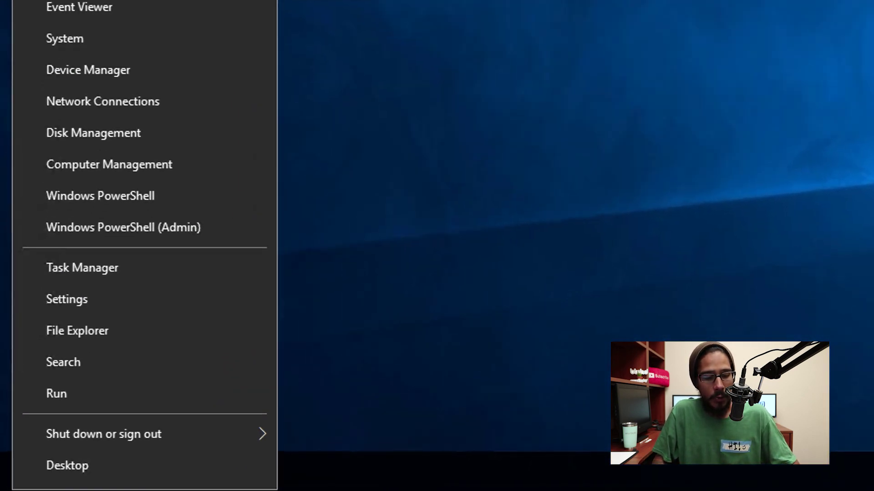
- Run winver to confirm Windows Server 2019 version 1809, then bring up the Start menu
type("rwinver")
key("Return")
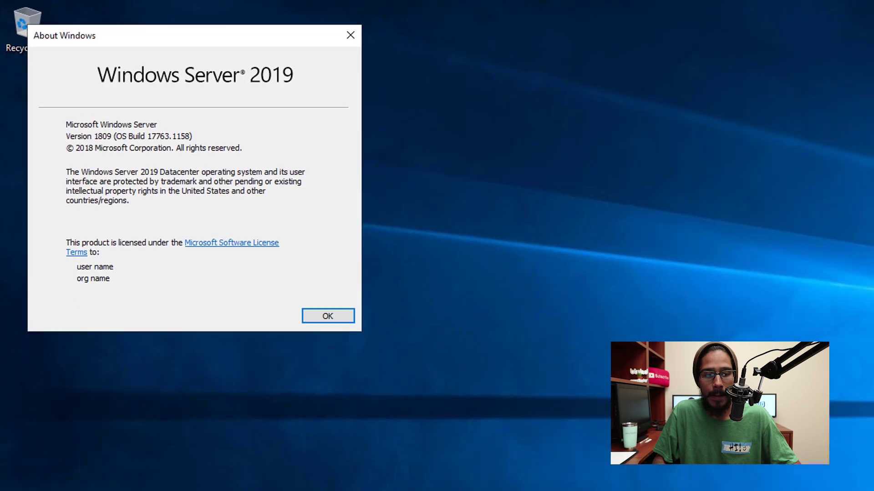
key("Return")
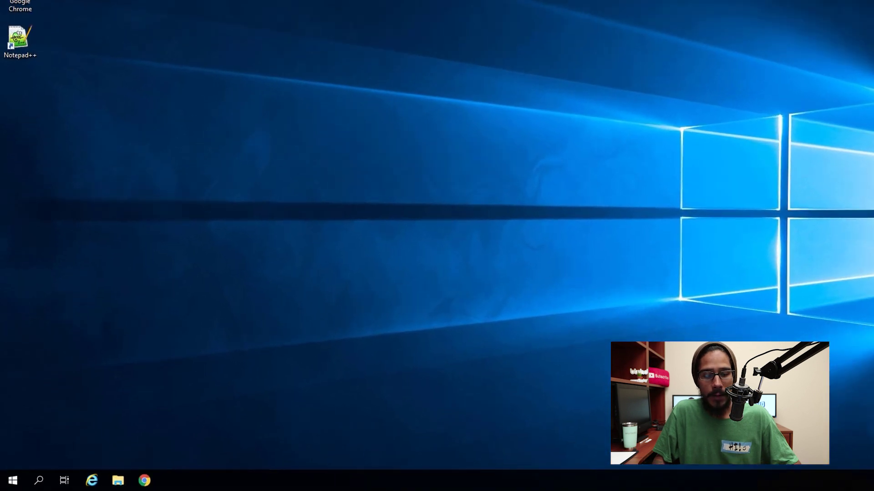
key("super")
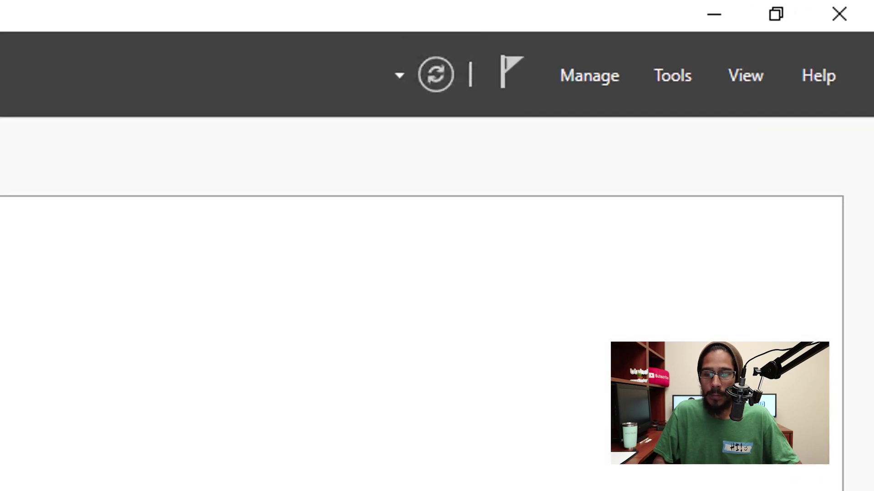
- In Add Roles and Features, select the Web Server (IIS) role and .NET Framework 3.5 Features
left_click(590, 76)
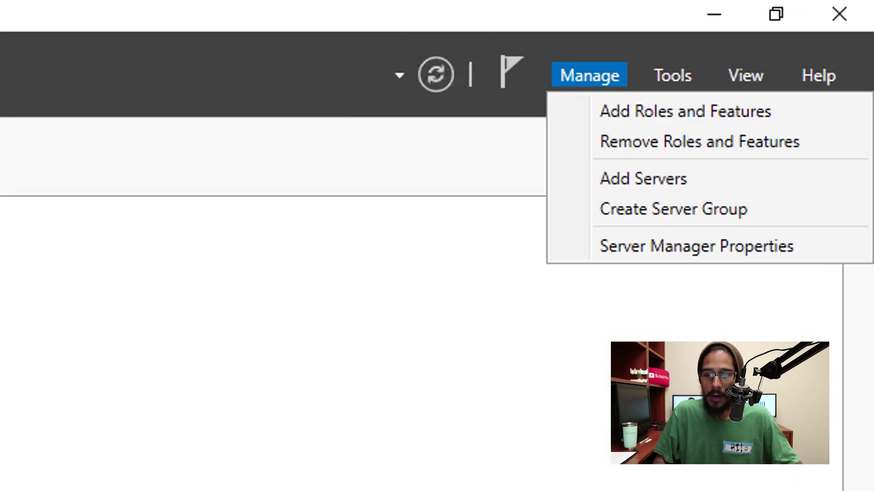
left_click(685, 111)
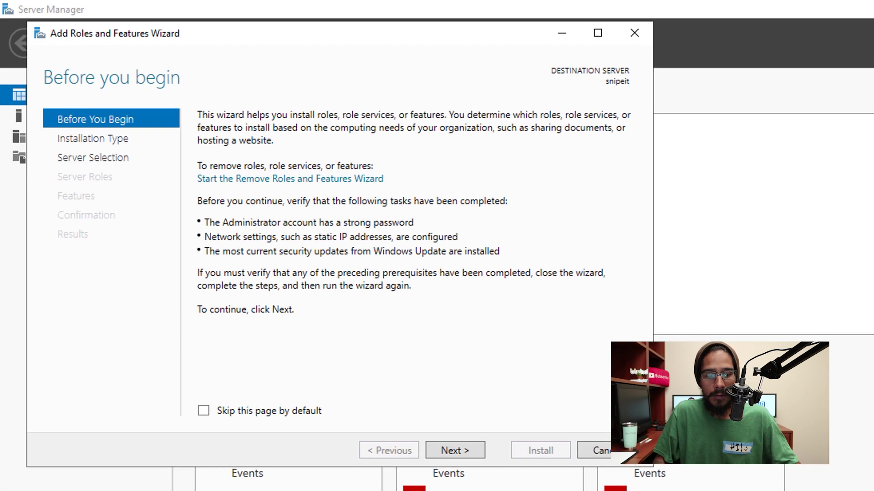
key("Return")
key("Return")
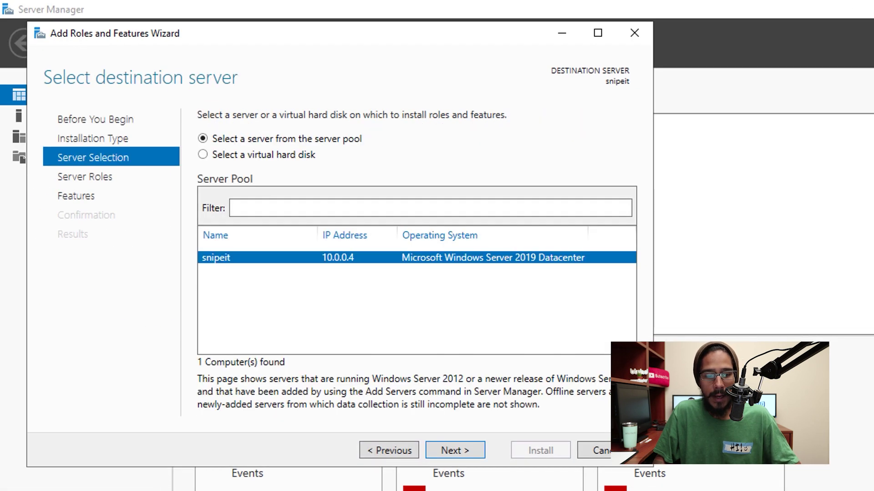
key("Return")
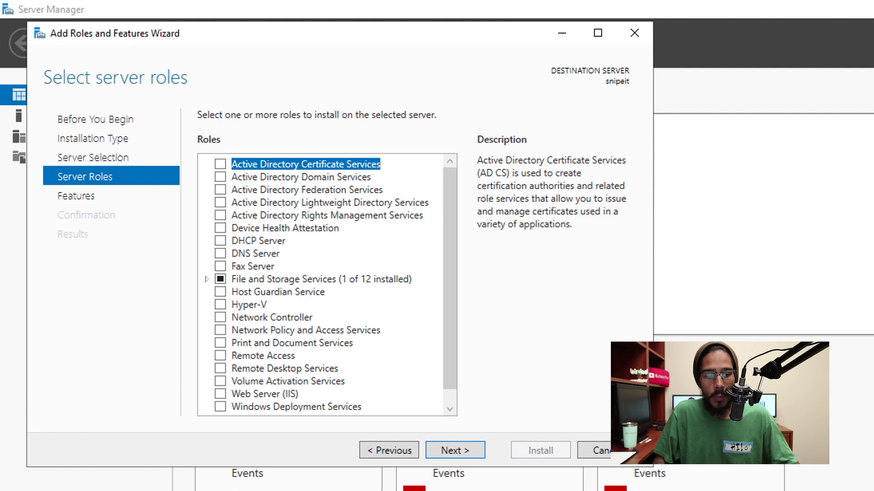
left_click(221, 394)
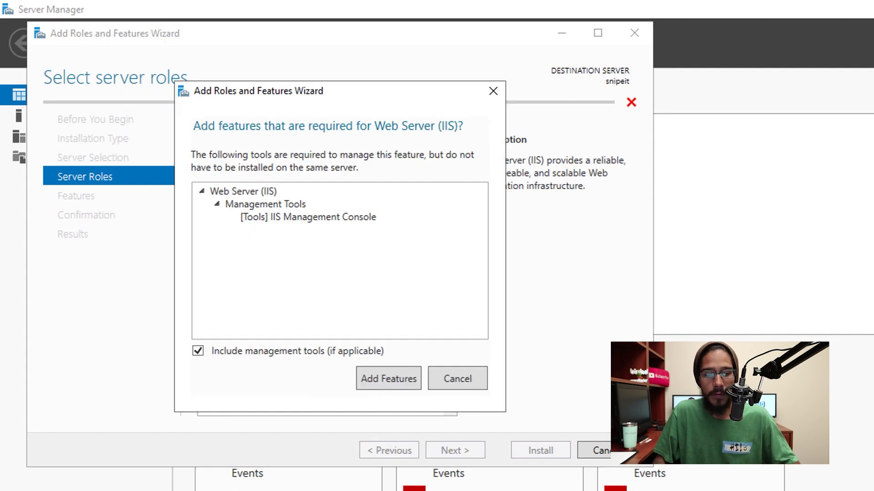
key("Return")
key("Return")
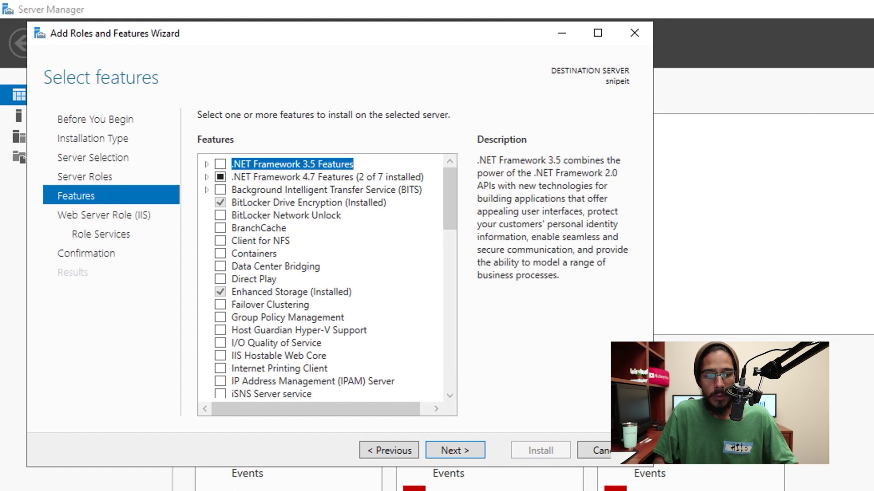
key("space")
key("Return")
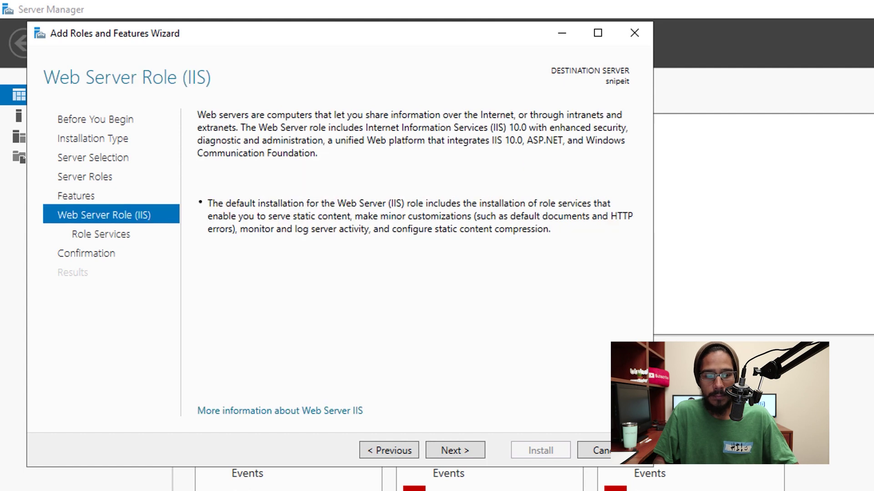
- Keep default IIS role services, allow automatic restart, and start the installation
key("Return")
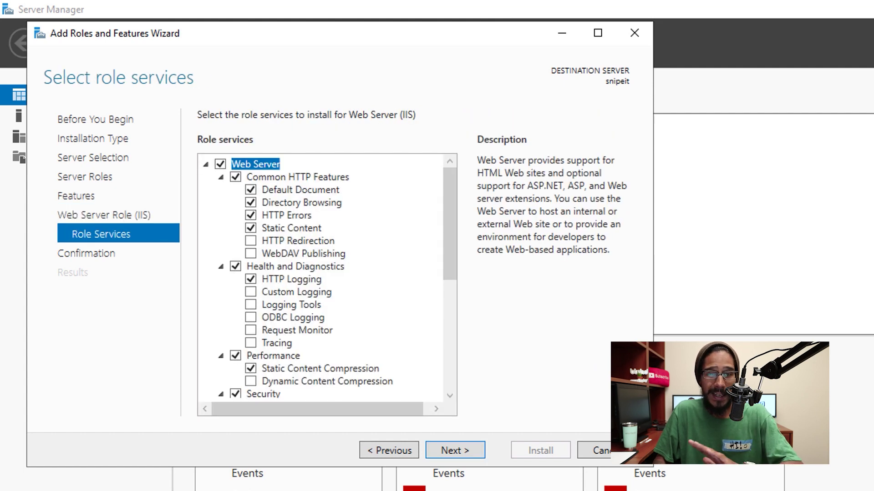
key("Return")
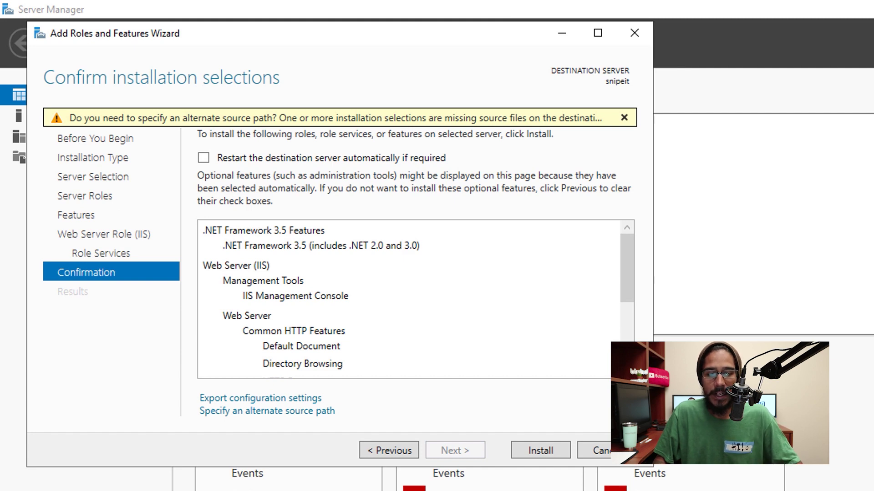
left_click(203, 158)
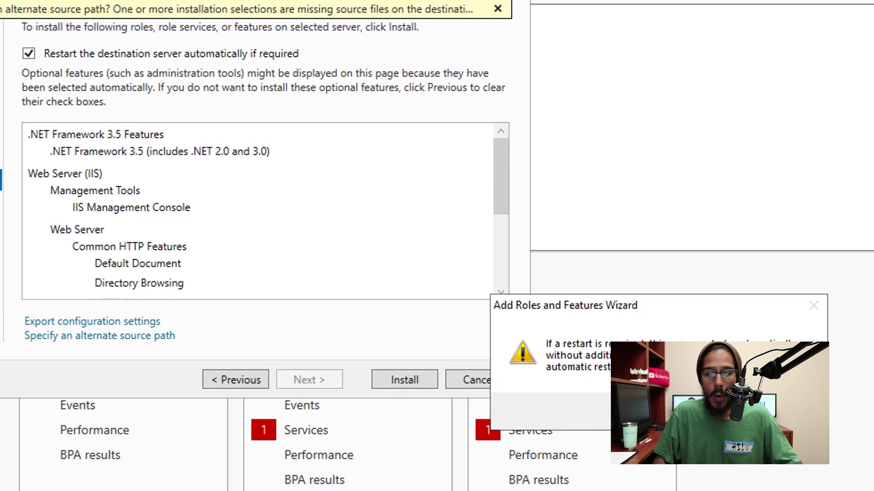
left_click(811, 478)
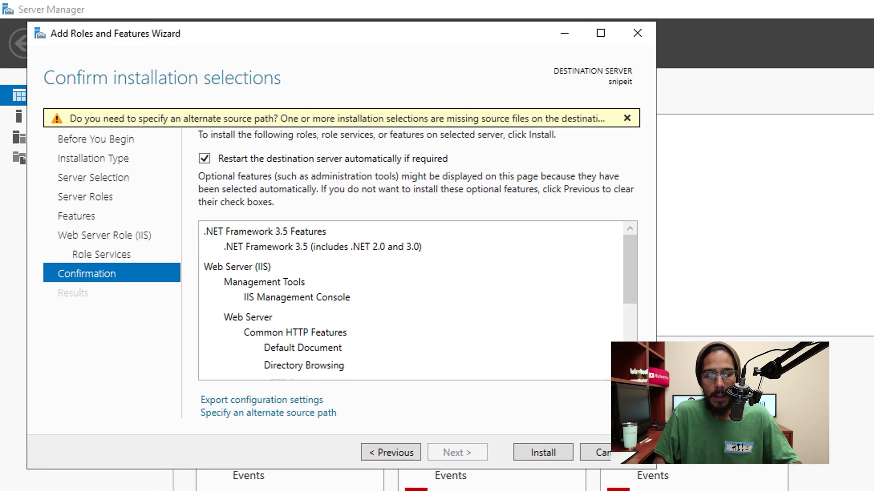
key("Return")
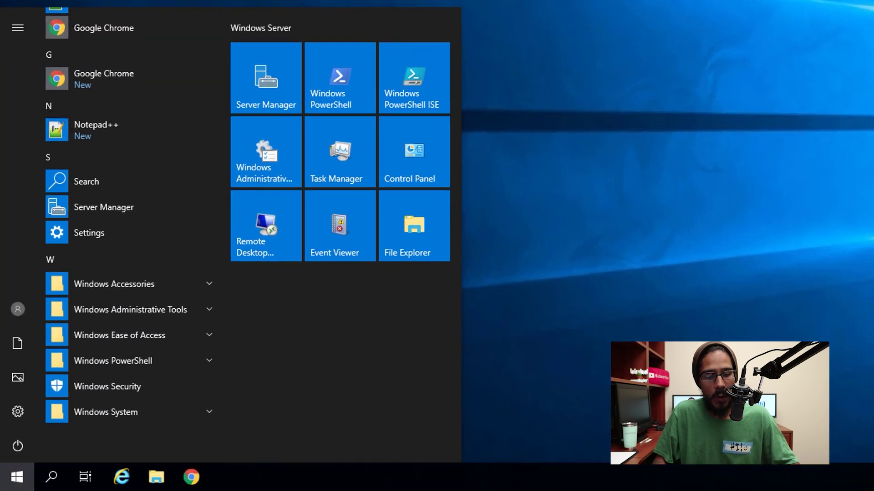
- Launch Internet Information Services (IIS) Manager from Windows Administrative Tools
left_click(131, 310)
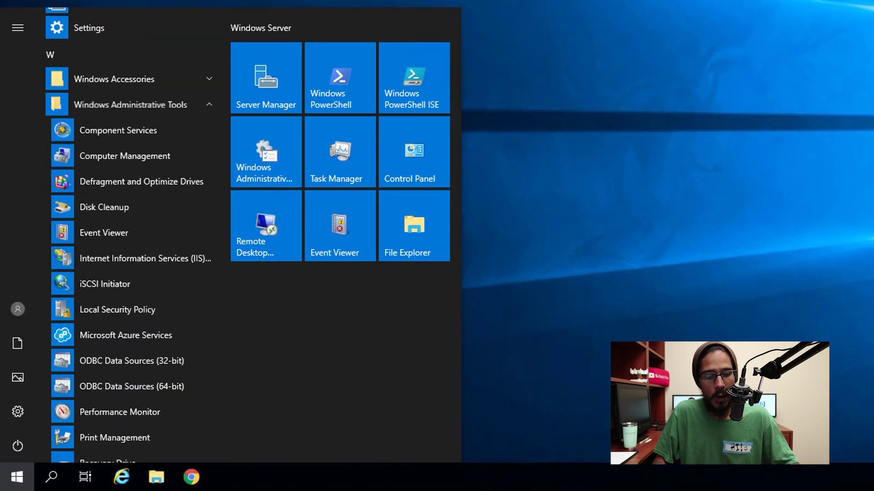
left_click(145, 259)
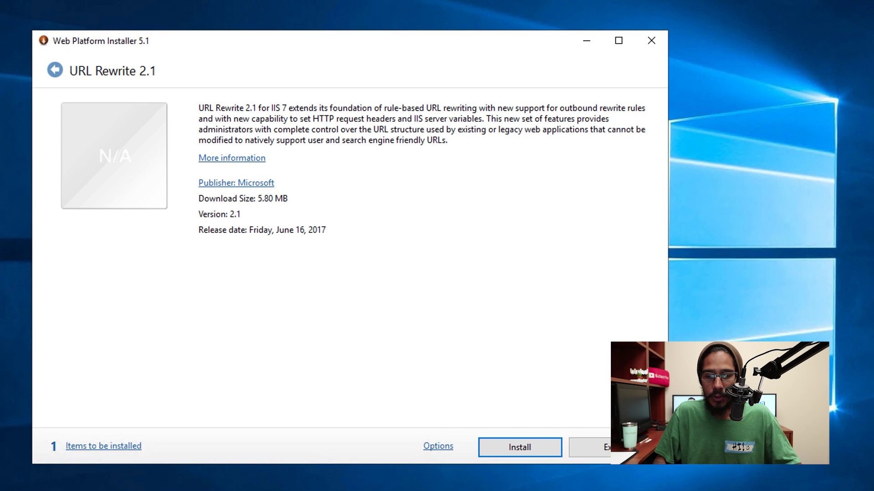
- Queue URL Rewrite 2.1 for installation in Web Platform Installer
key("Return")
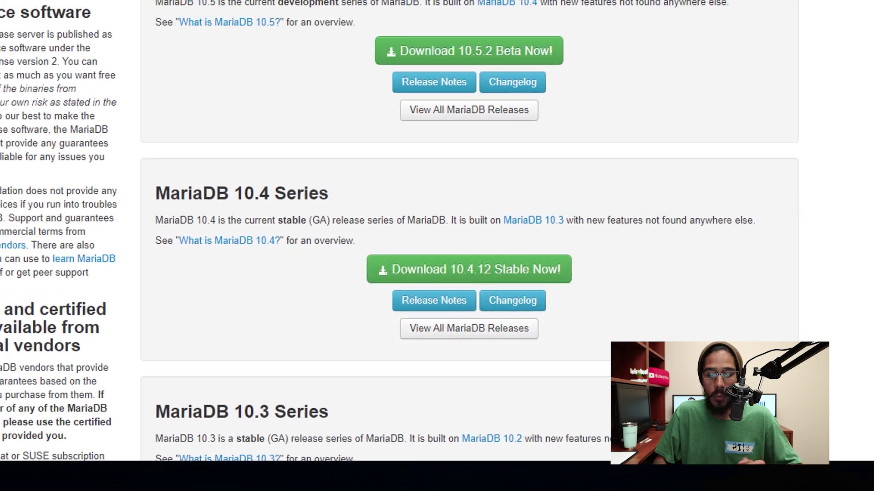
- Download the MariaDB 10.4.12 Stable installer from the MariaDB Foundation page
left_click(459, 245)
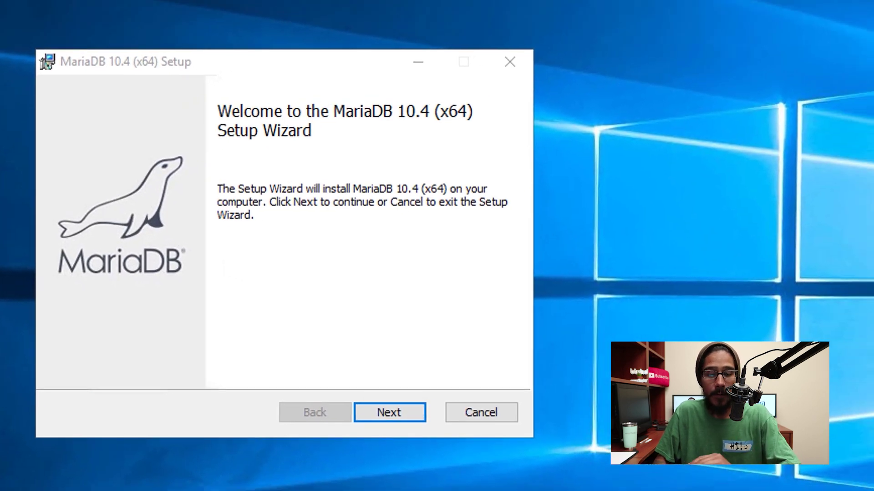
- Install MariaDB 10.4 with the license accepted, default components, and the feedback plugin off
key("Return")
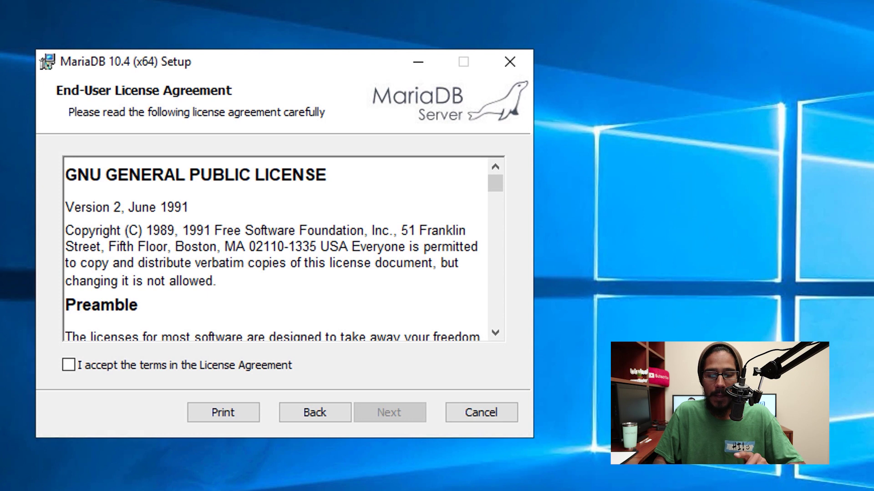
key("space")
key("Return")
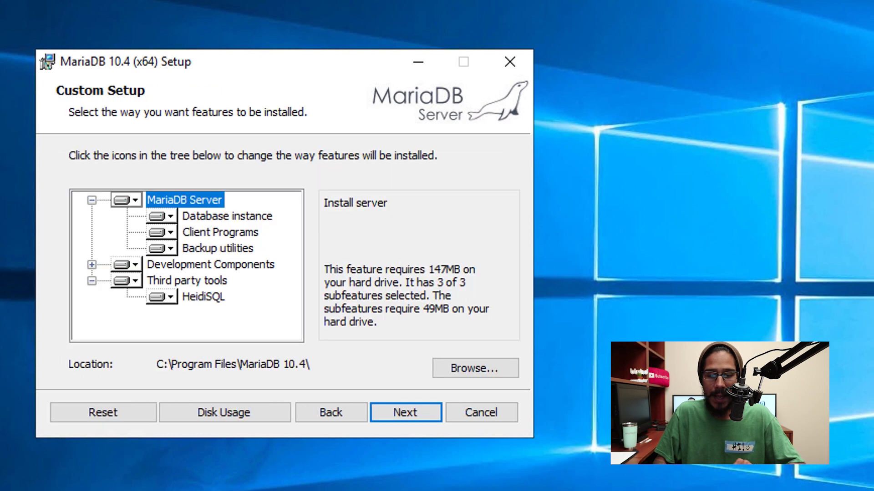
key("Return")
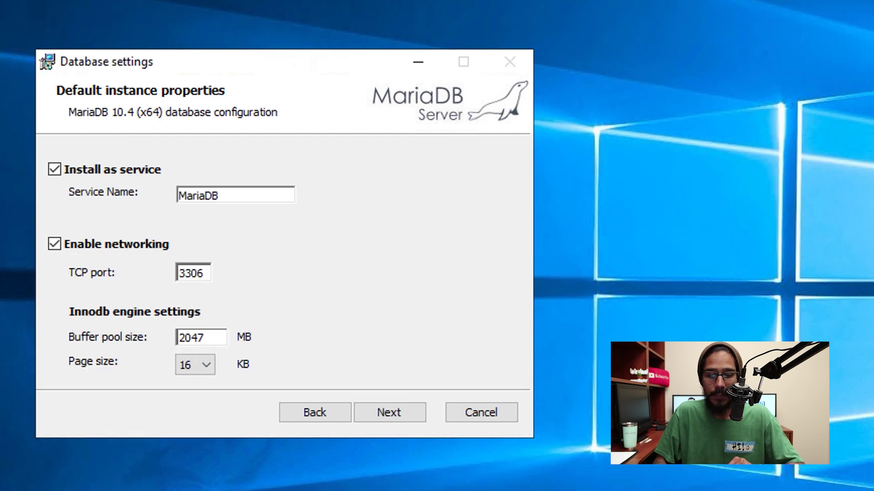
key("Return")
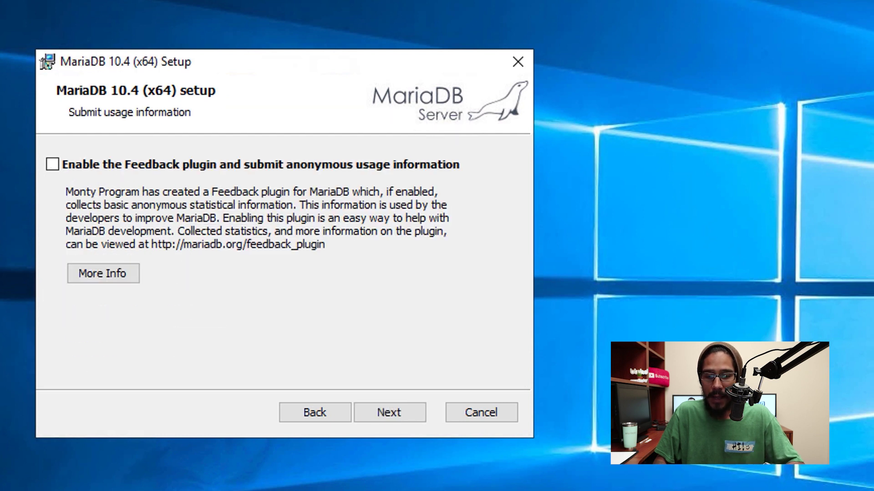
key("Return")
key("Return")
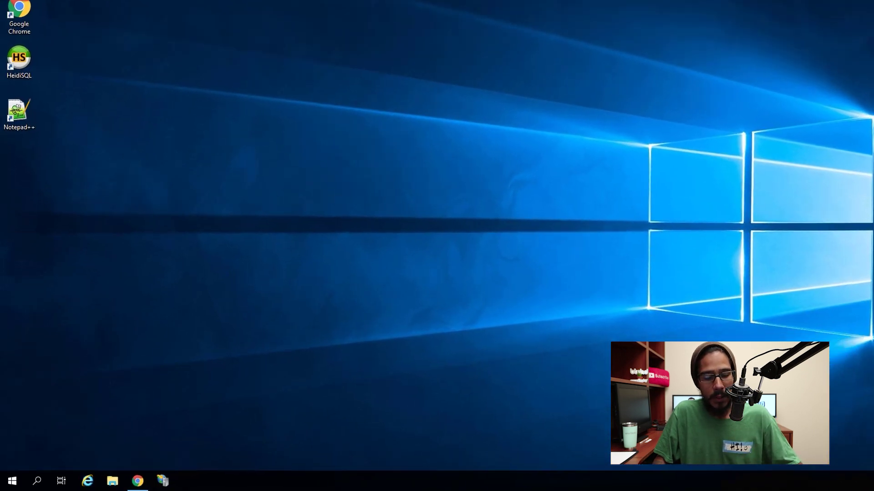
- Install PHP 7.4.1 (x86) via Web Platform Installer, then download PHP Manager 1.5.0 for IIS
key("super")
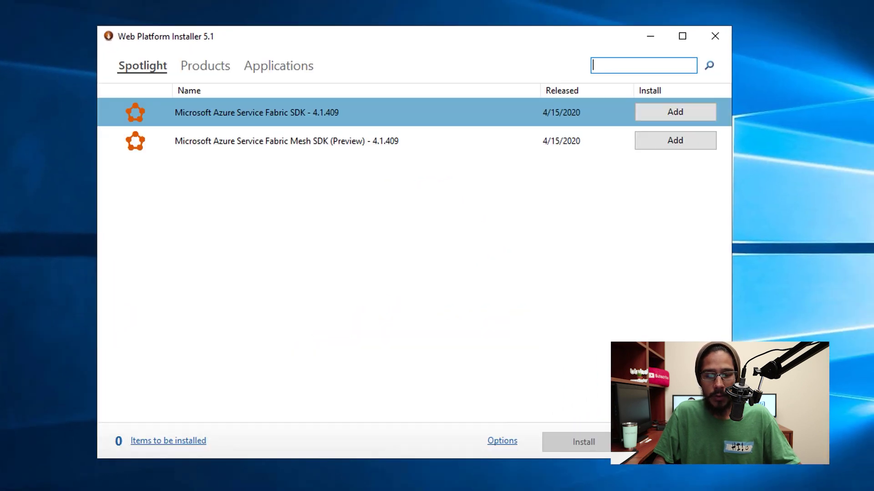
left_click(205, 66)
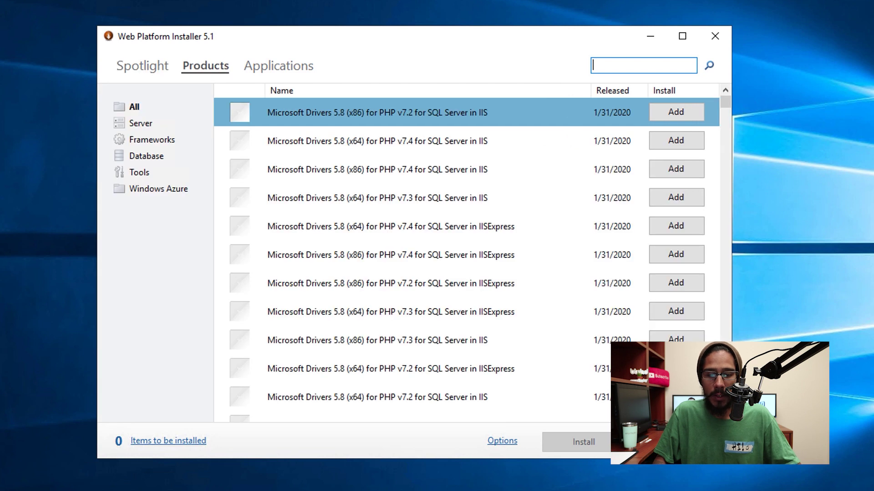
type("php")
key("Return")
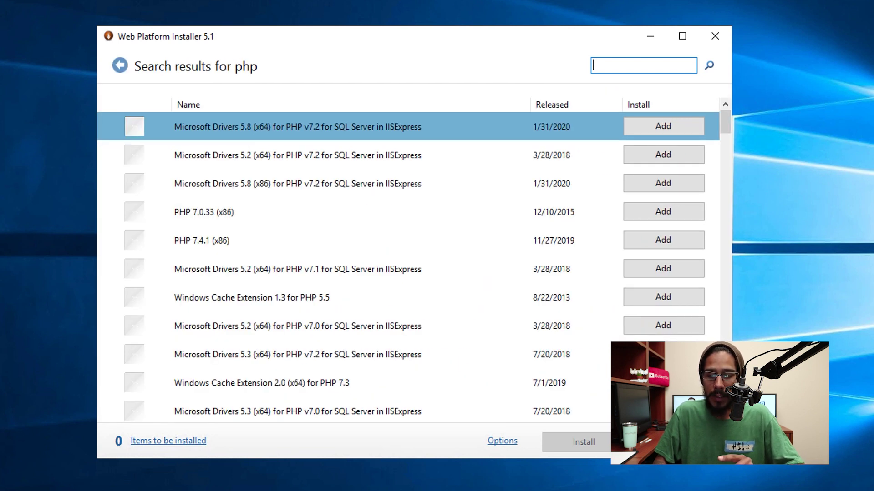
left_click(202, 240)
left_click(584, 443)
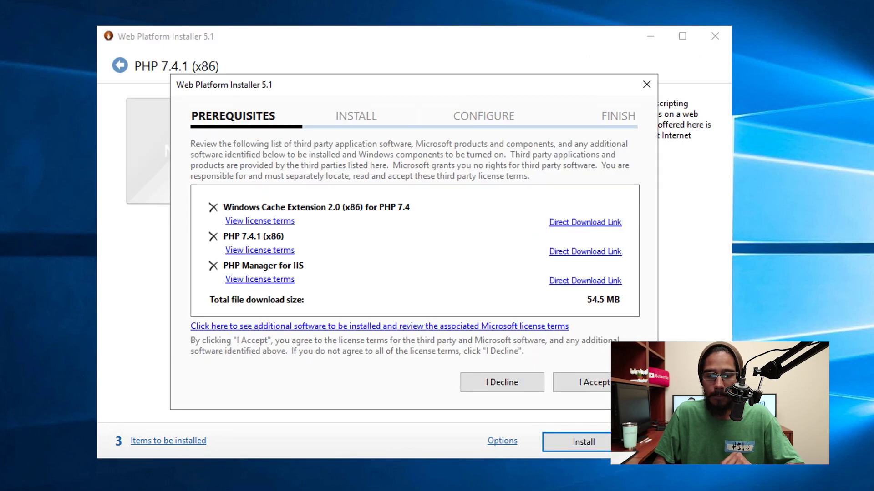
left_click(594, 382)
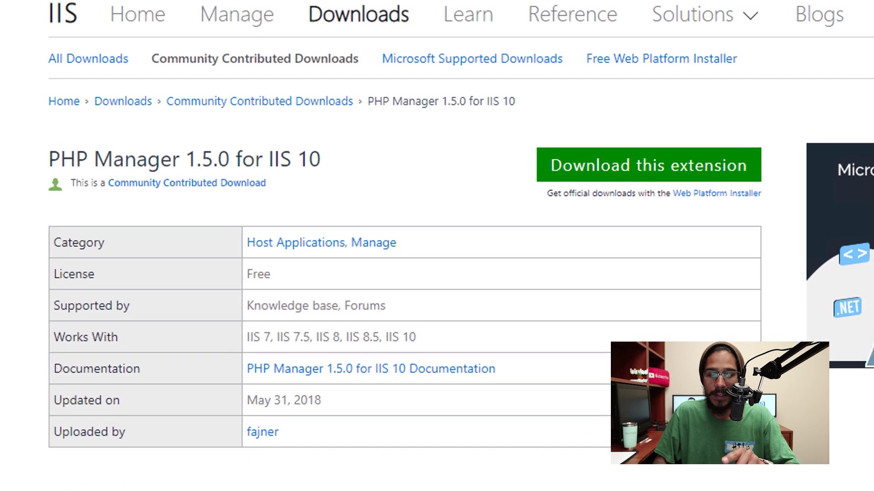
left_click(684, 136)
key("Return")
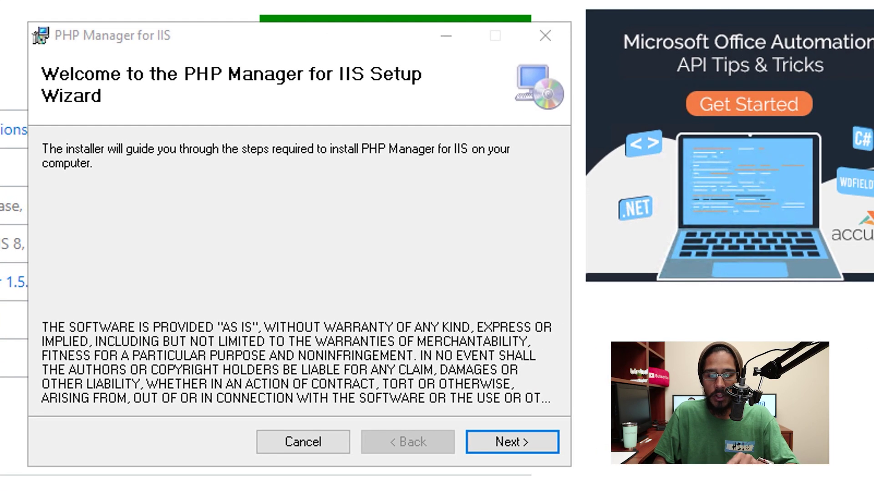
- Accept the MIT license and start installing PHP Manager for IIS
key("Return")
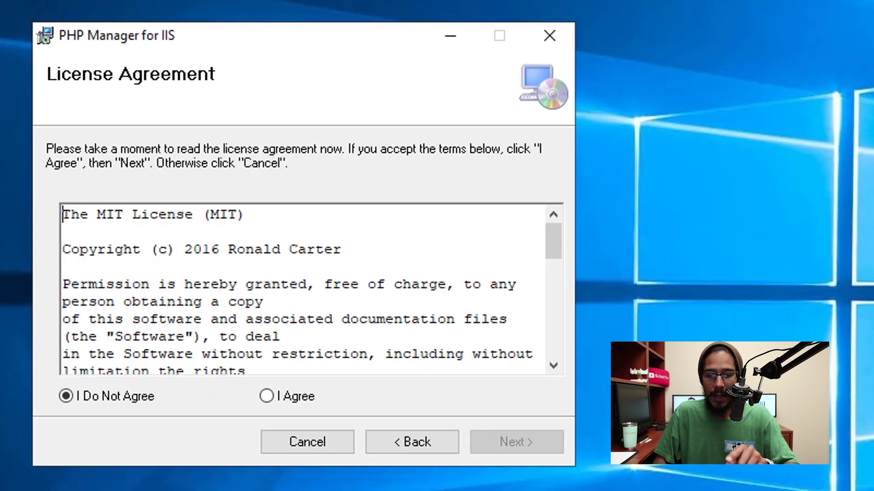
key("alt+a")
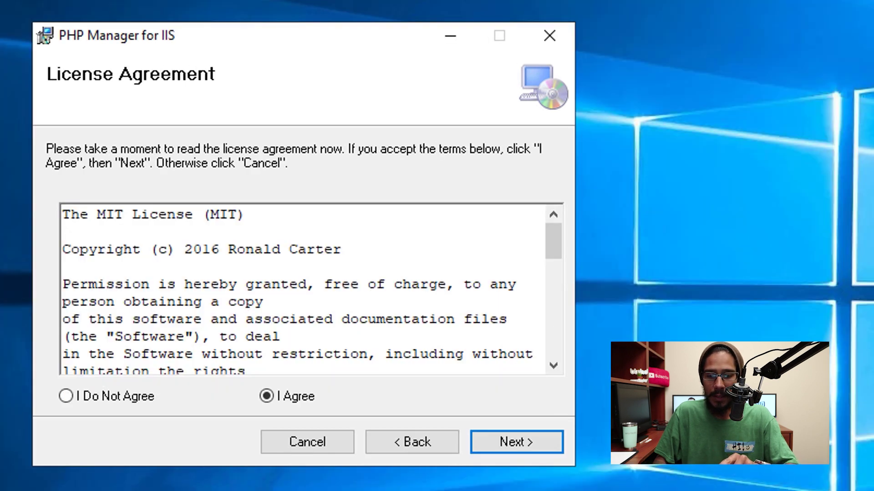
key("Return")
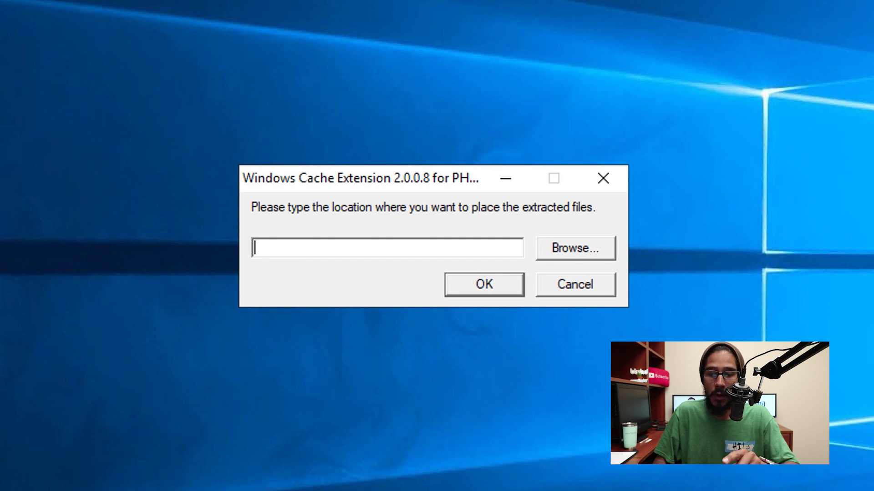
- Extract the Windows Cache Extension files to the Desktop
left_click(575, 248)
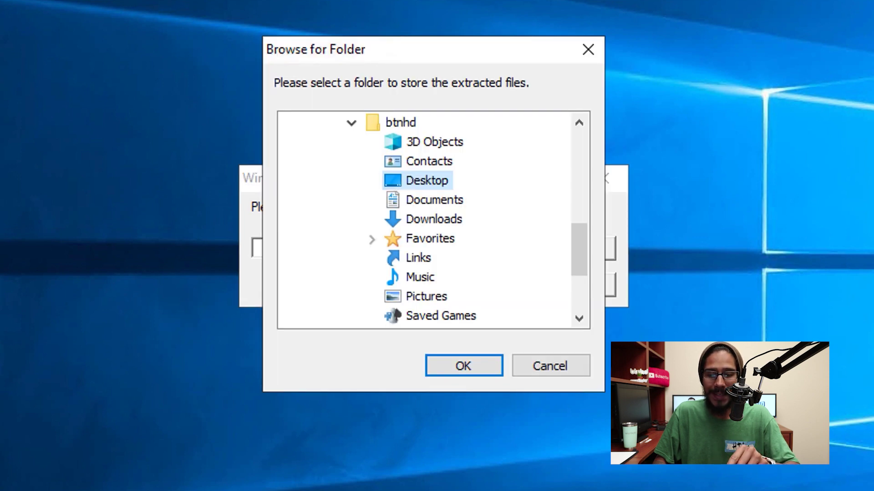
key("Return")
key("Return")
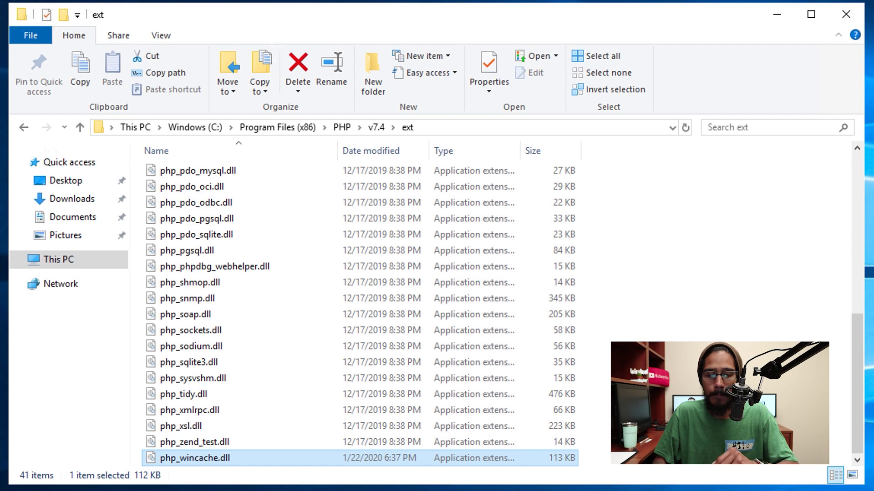
- Open the v7.4 php.ini in Notepad++ and select its last line, extension=php_wincache.dll
key("alt+Left")
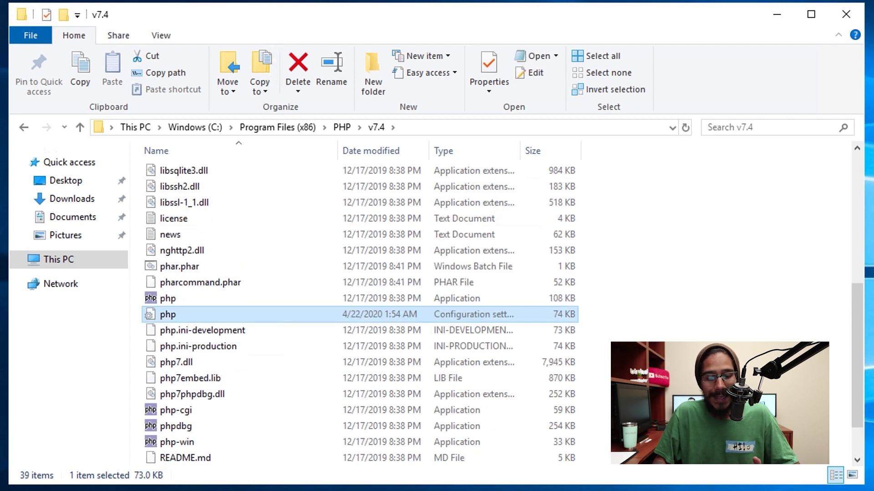
right_click(244, 314)
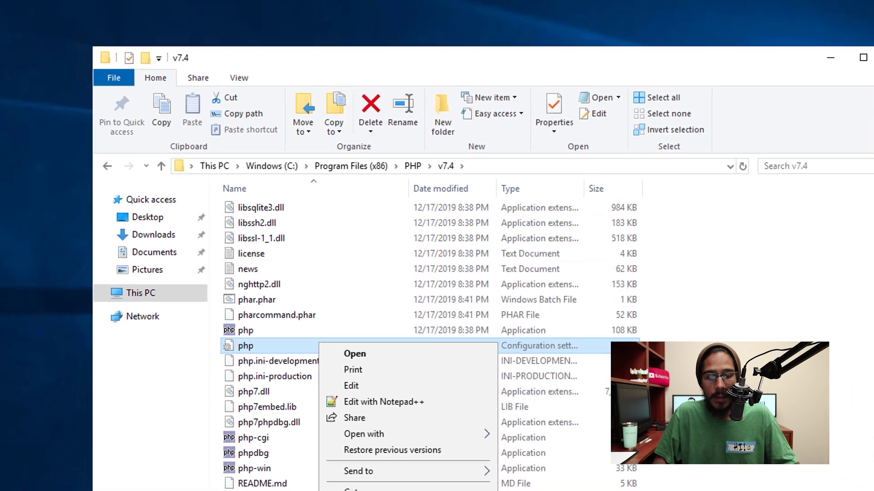
left_click(311, 372)
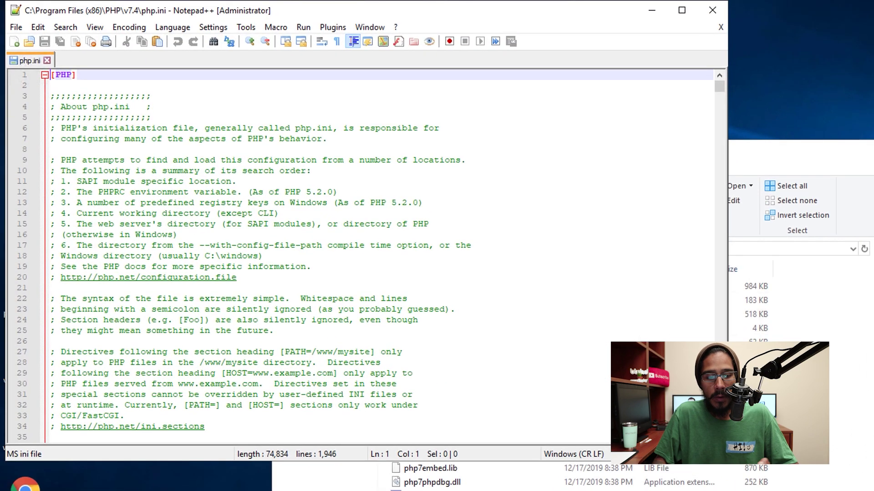
key("ctrl+End")
key("shift+Home")
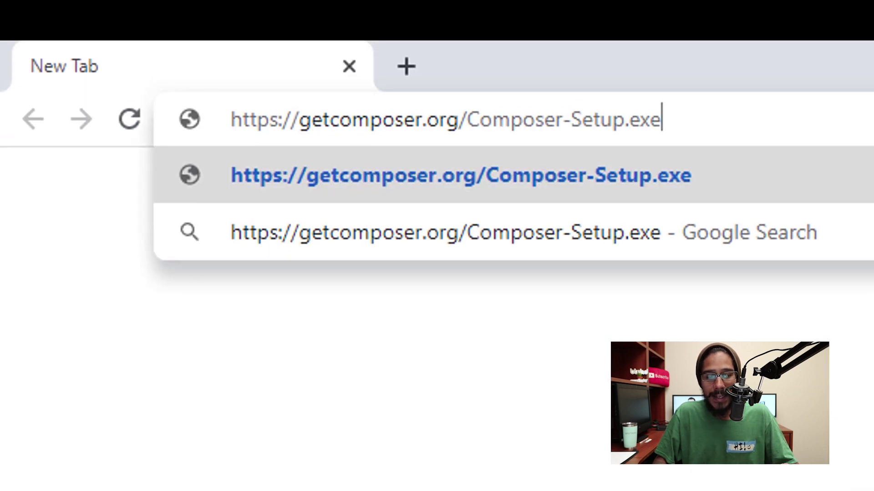
- Download Composer-Setup.exe and install Composer using the PHP 7.4 executable and no proxy
key("Return")
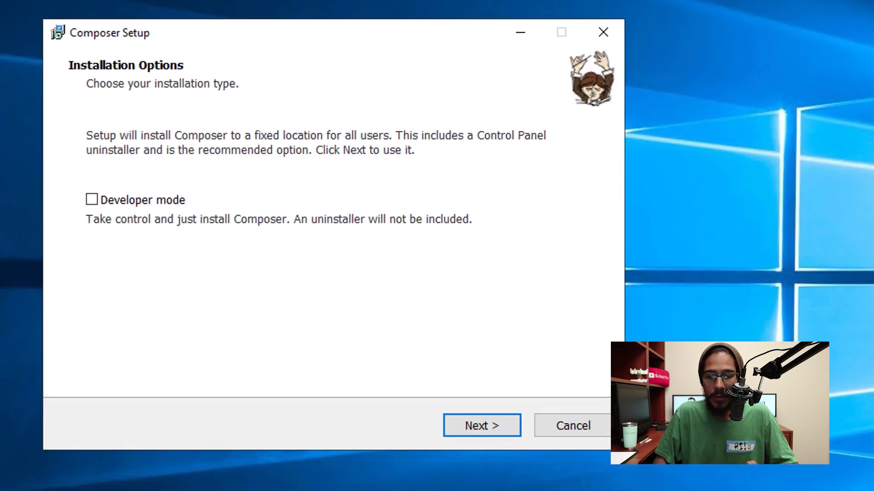
key("Return")
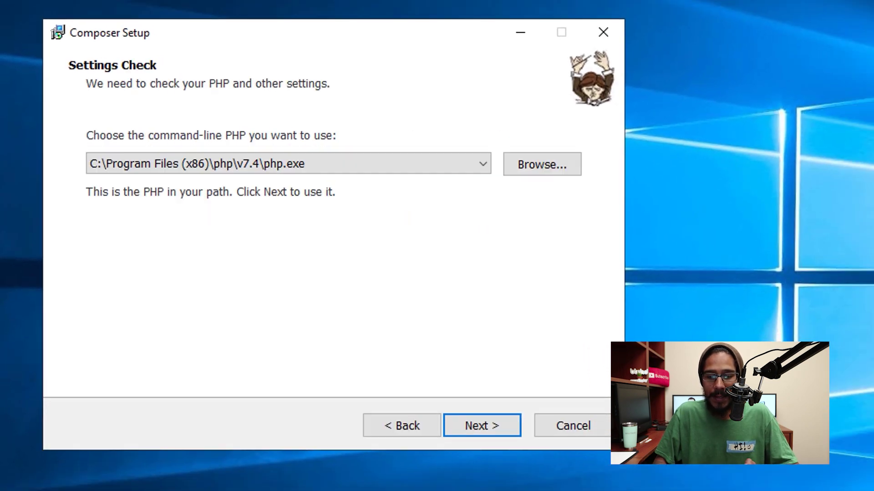
key("Return")
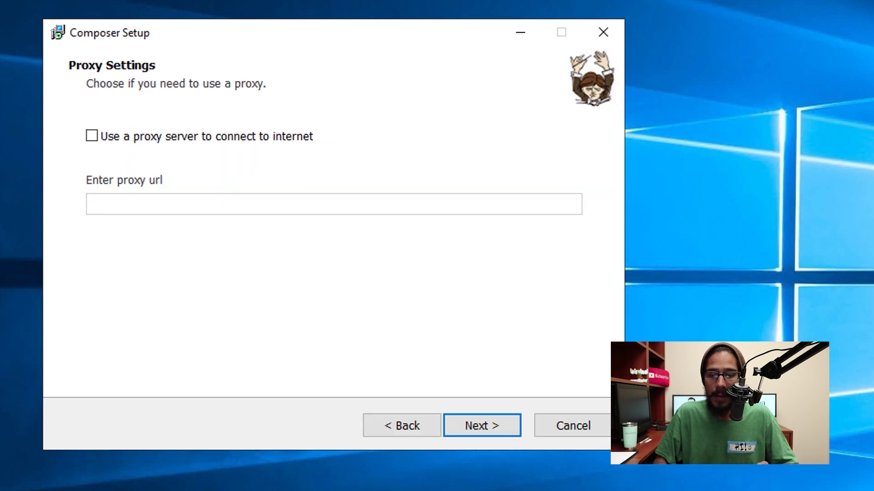
key("Return")
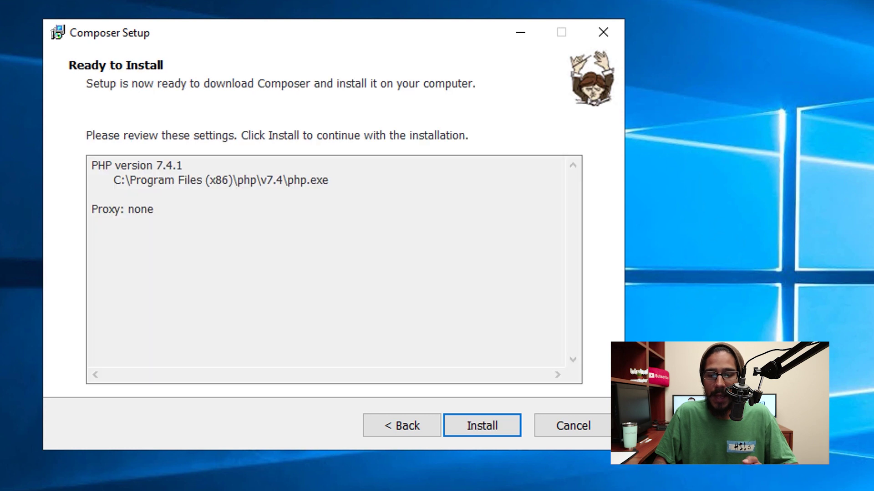
key("Return")
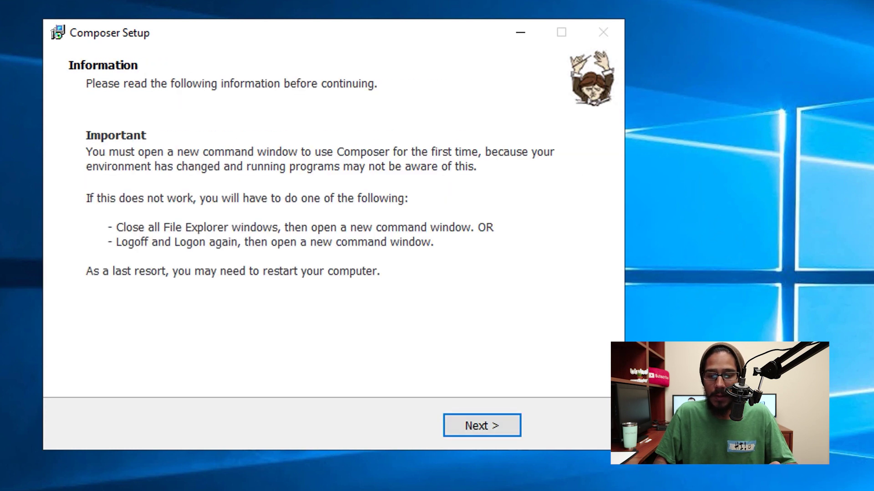
key("Return")
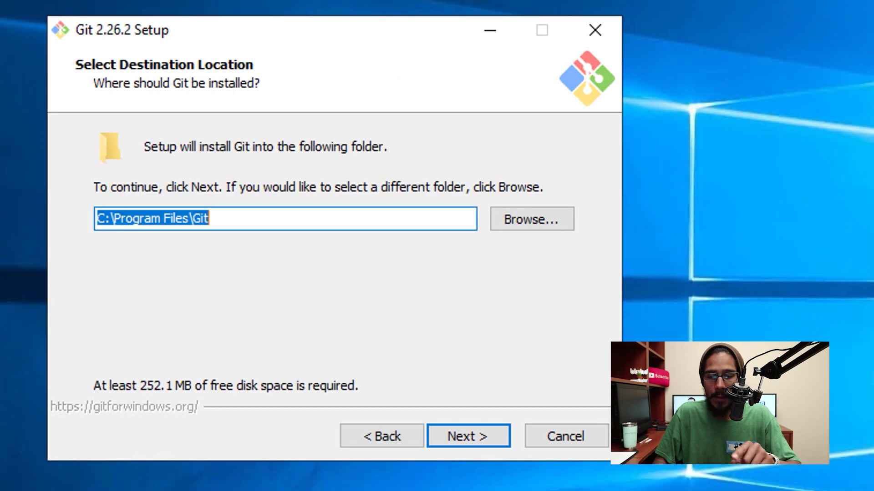
- Install Git 2.26.2 with default location, components, Start Menu folder and HTTPS backend, launching Git Bash
key("Return")
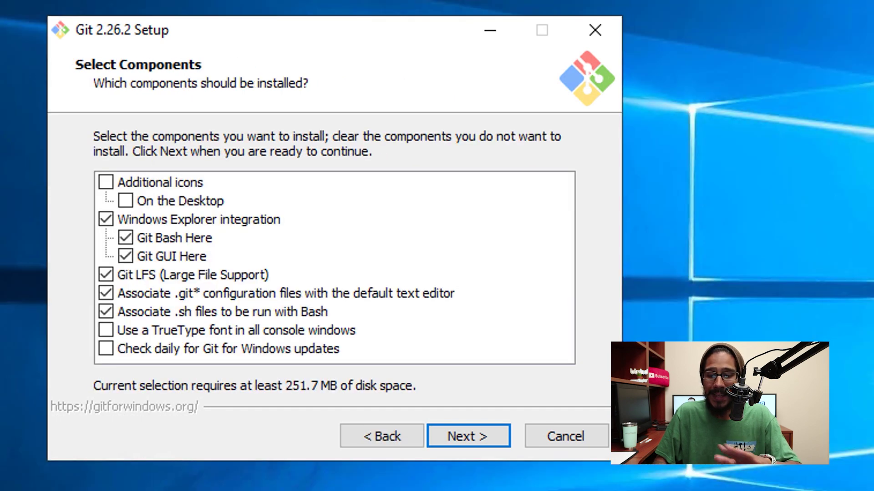
key("Return")
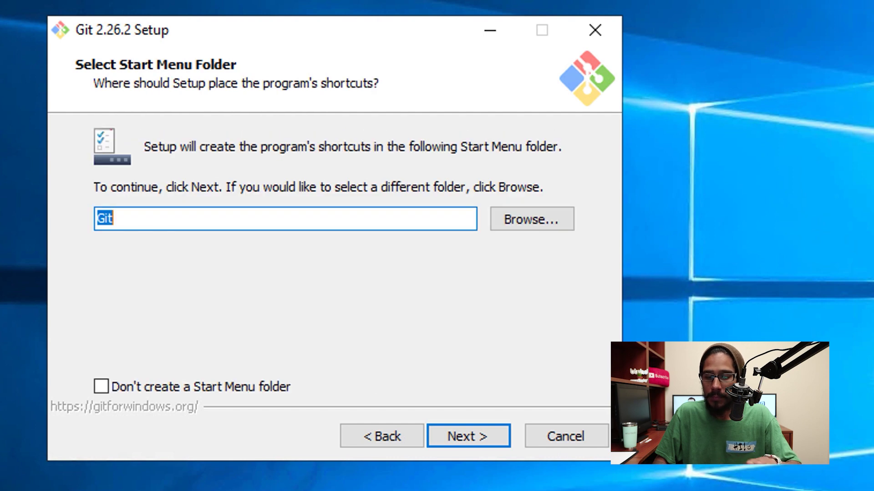
key("Return")
key("Return")
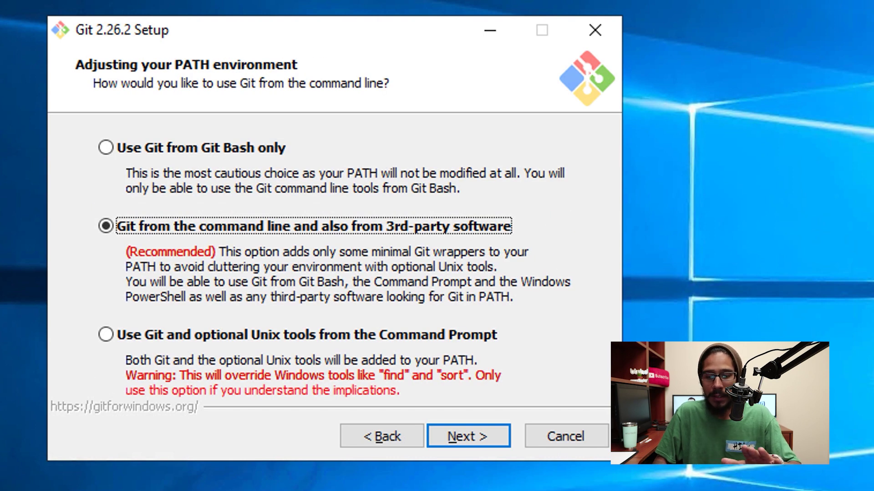
key("Return")
key("Return")
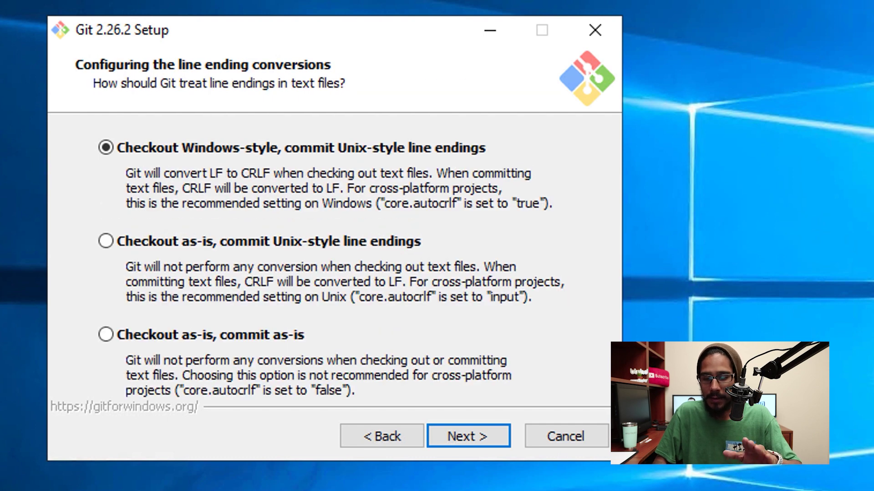
key("Return")
key("Return")
key("Return")
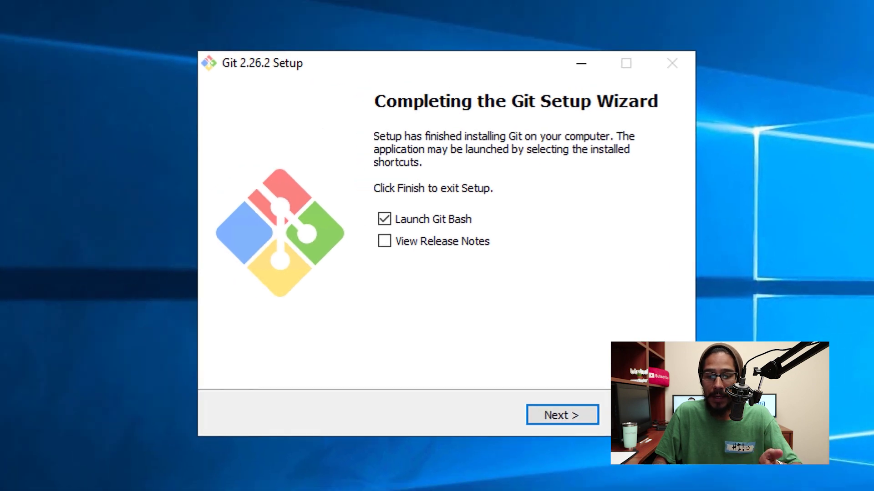
key("Return")
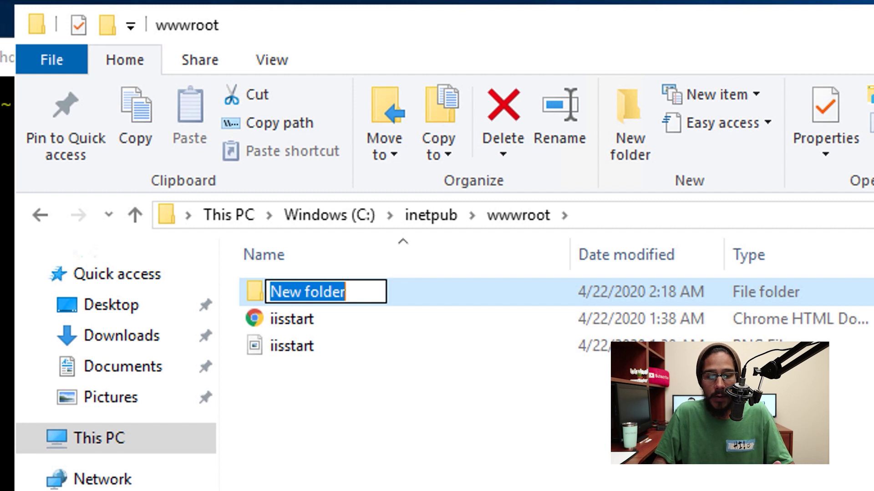
- Name the new folder in wwwroot BTNHD
type("BTNHD")
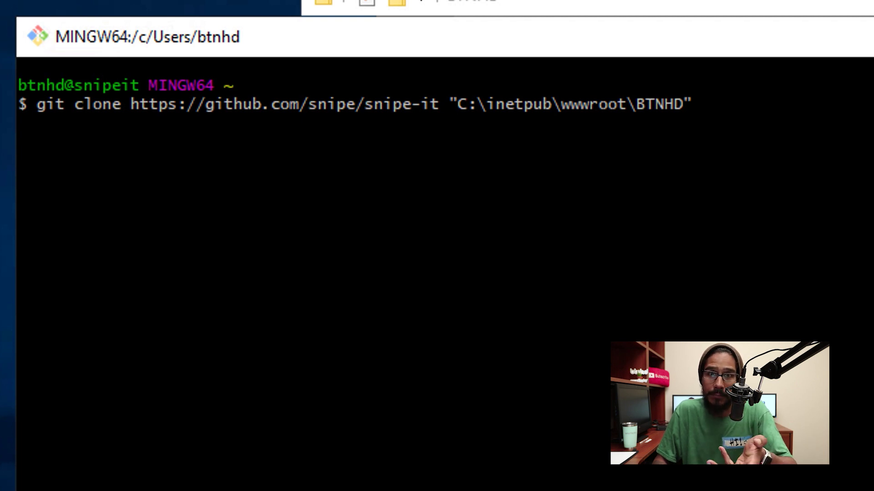
- Clone snipe-it from GitHub into C:\inetpub\wwwroot\BTNHD and return to that folder in Explorer
key("Return")
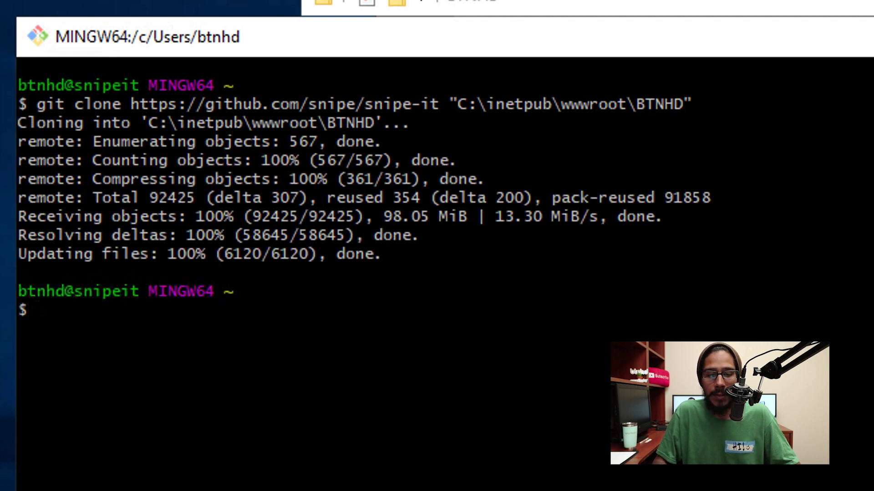
key("alt+Tab")
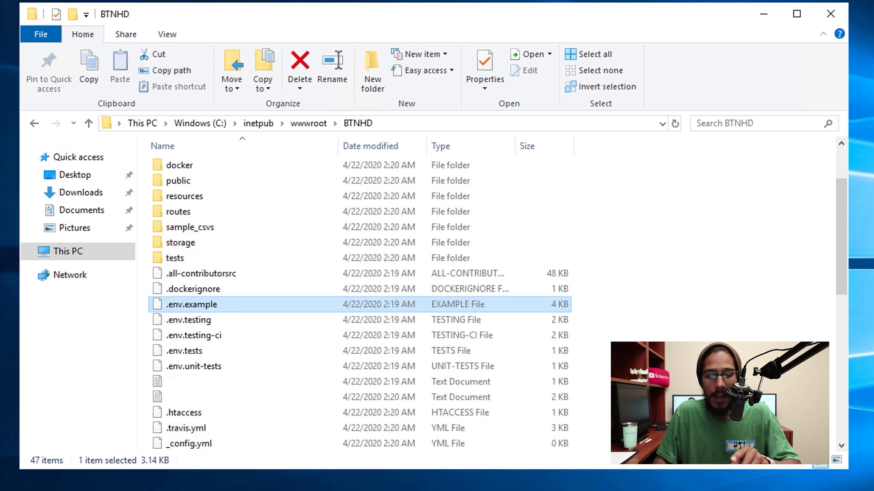
- Duplicate .env.example, rename the copy to .env, and open it in Notepad++
key("ctrl+c")
key("ctrl+v")
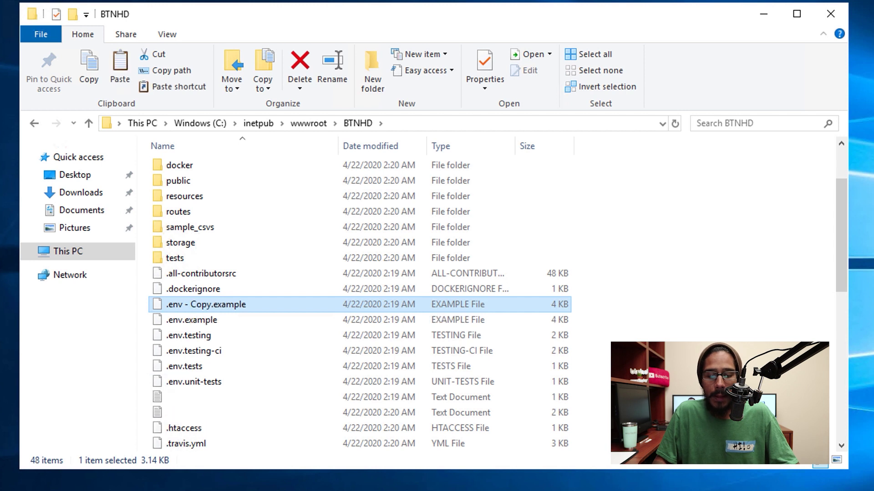
right_click(223, 304)
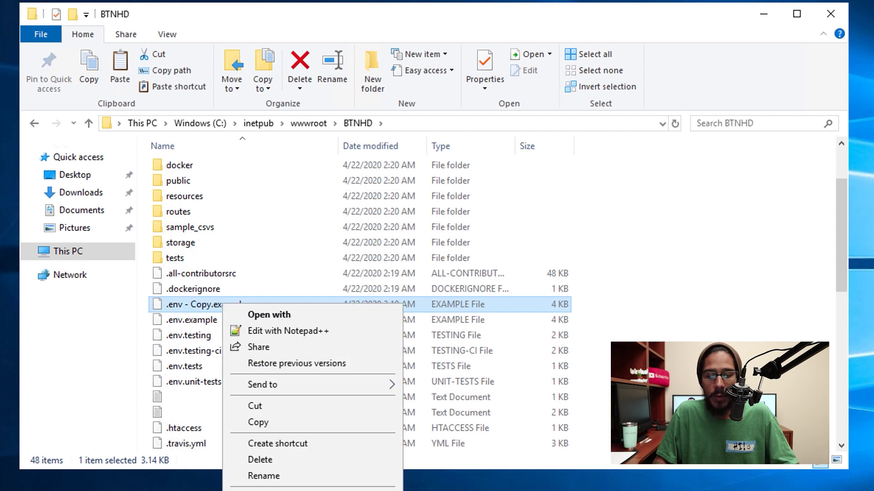
type("m.env.")
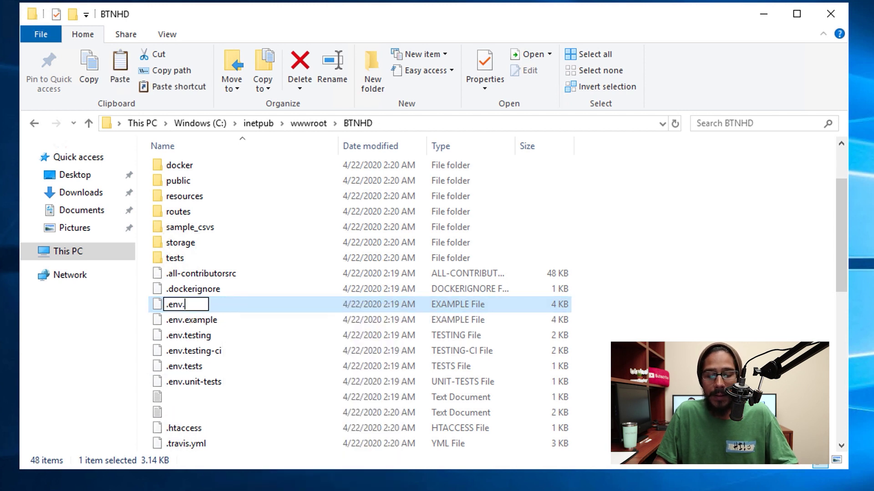
key("Return")
key("Return")
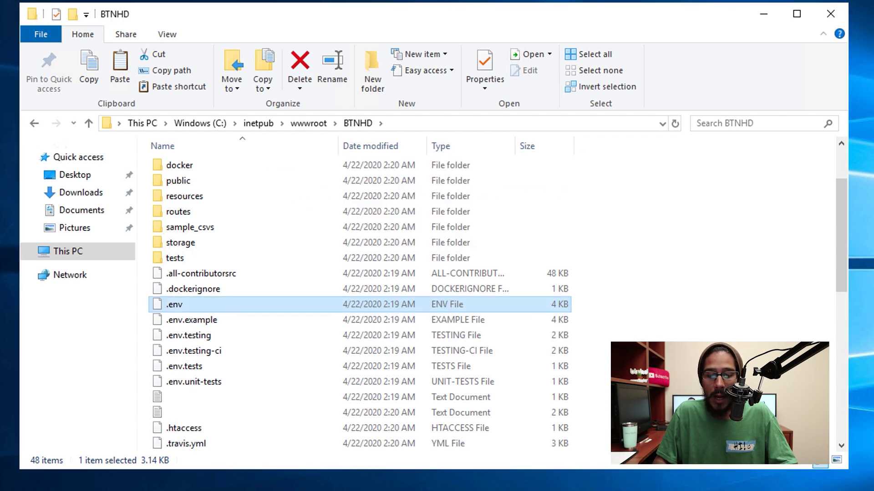
right_click(204, 304)
left_click(269, 331)
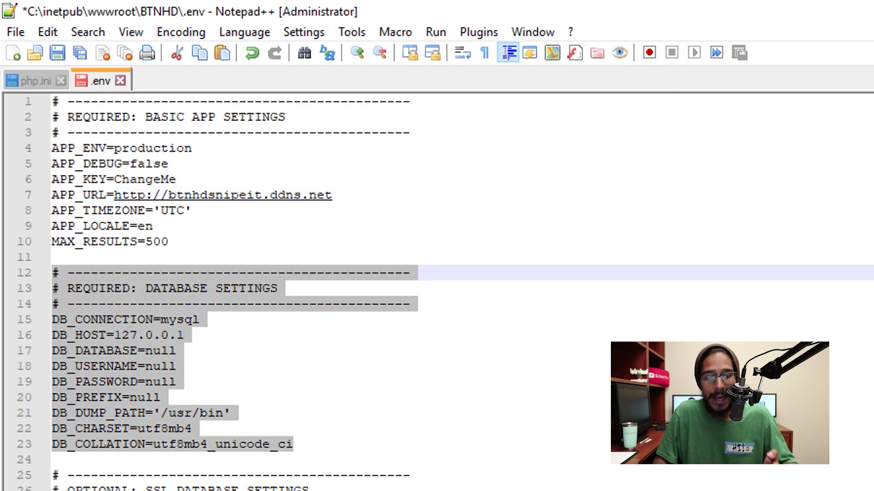
- Bring up the Start menu's list of installed programs
key("super")
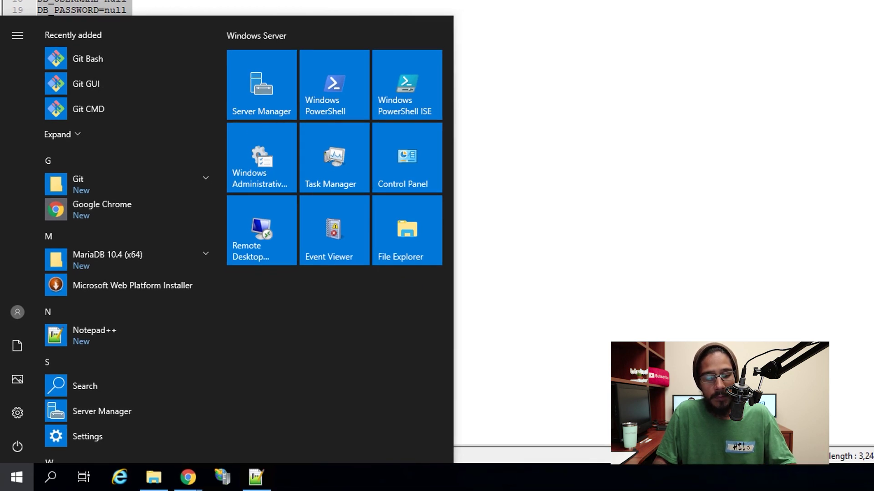
- Log in to the MariaDB 10.4 MySQL Client as root, create the snipeit database and confirm it exists
left_click(107, 260)
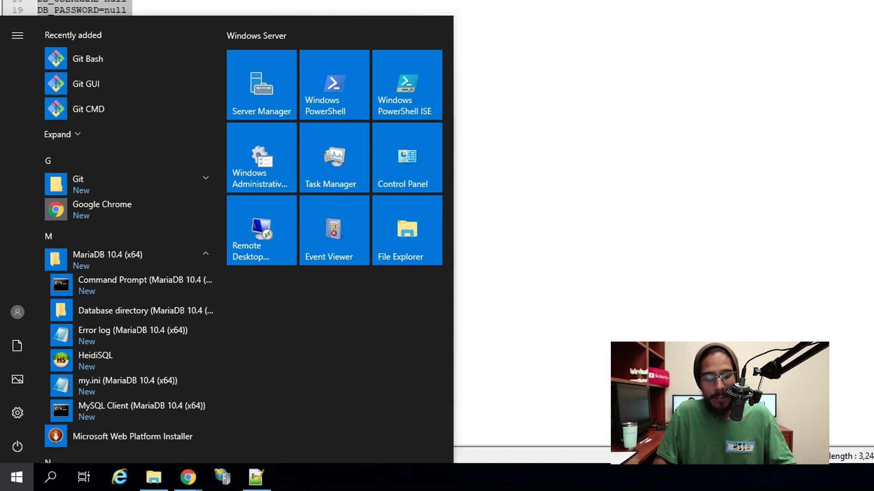
left_click(141, 411)
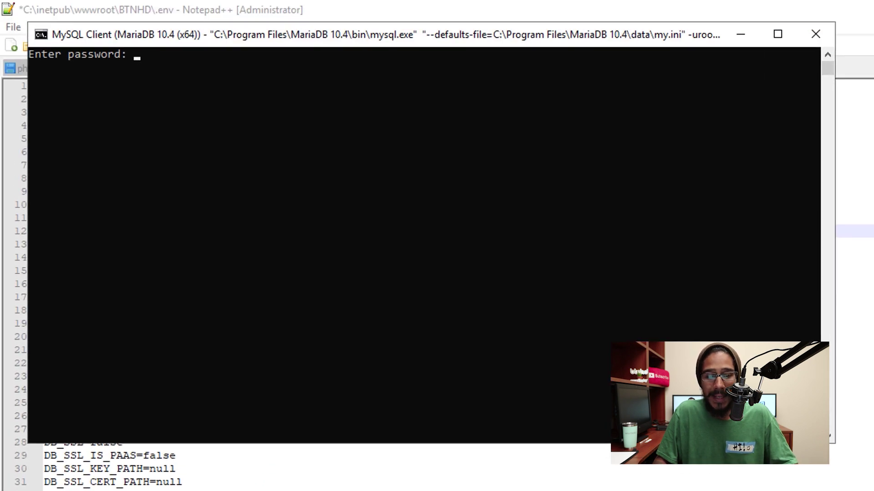
type("********")
key("Return")
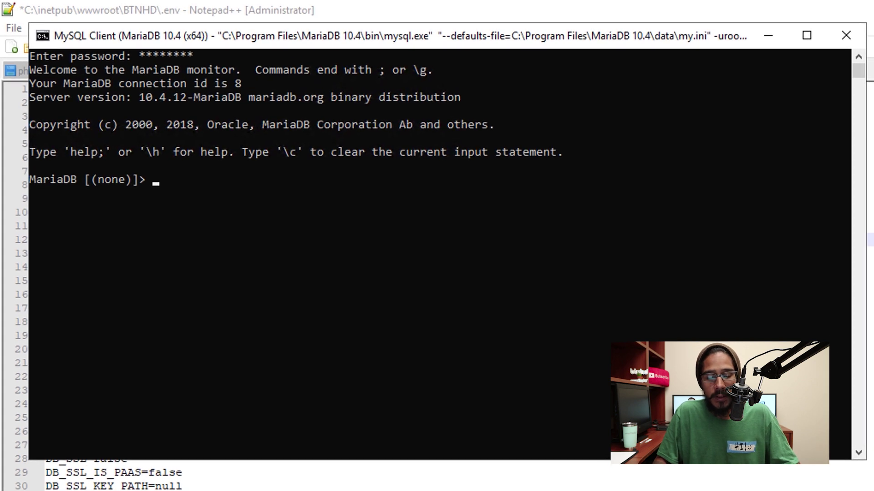
type("create database snipeit;")
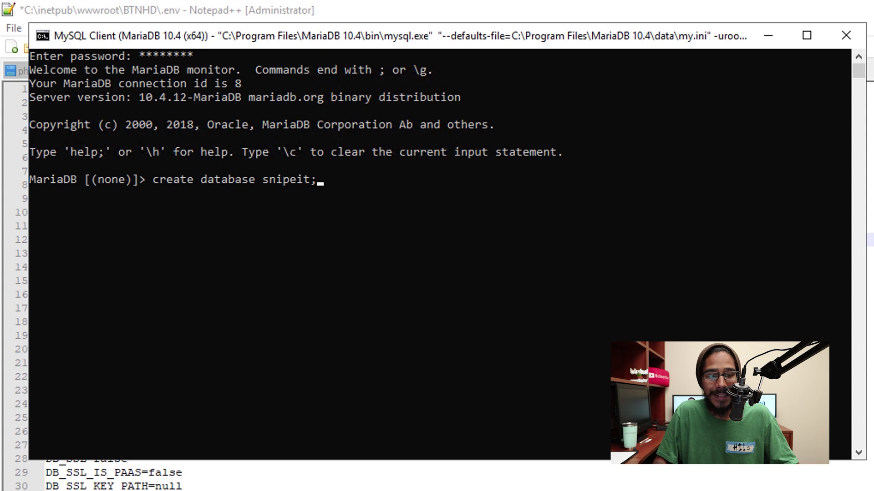
key("Return")
type("show databases;")
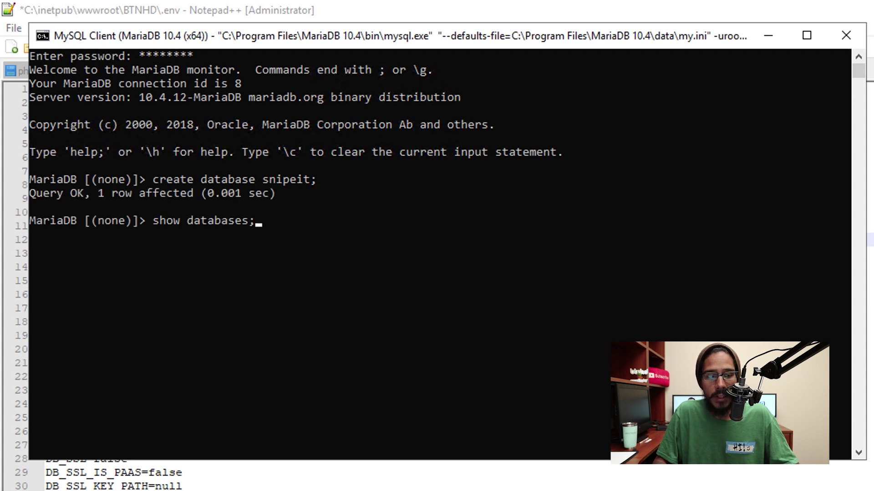
key("Return")
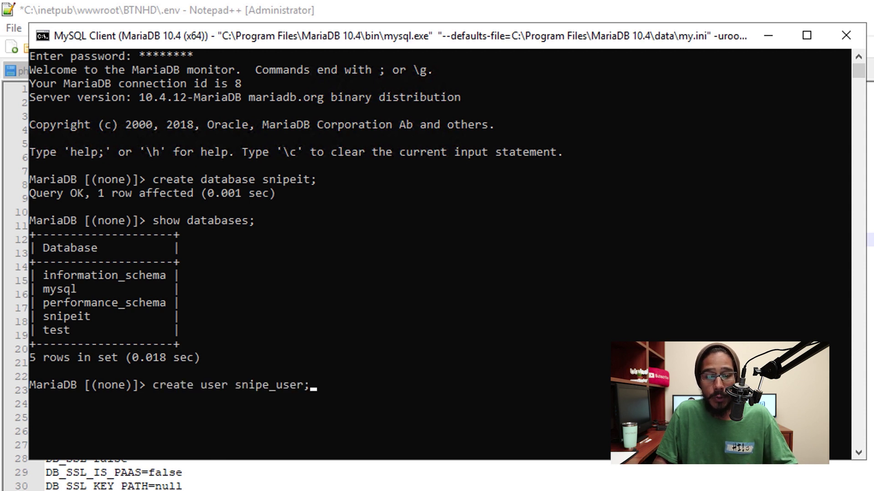
- Create the snipe_user account and grant it all privileges on snipeit.*
key("Return")
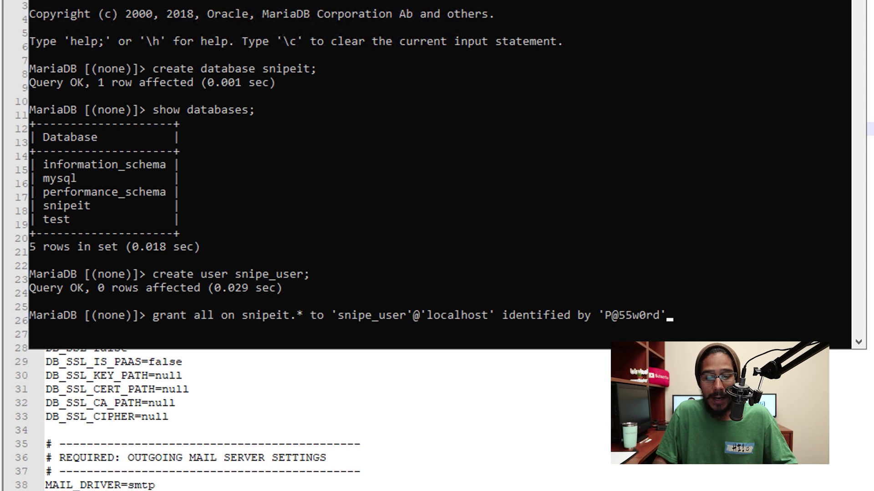
key("Return")
type(";")
key("Return")
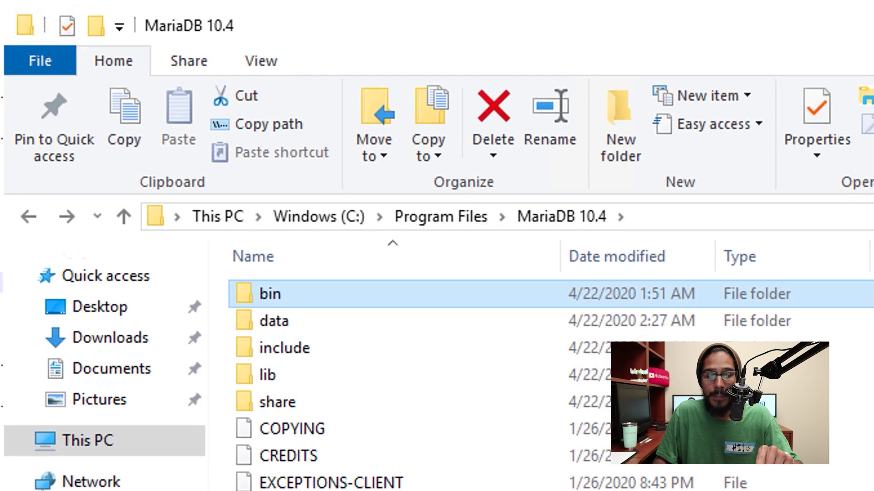
- From the MariaDB bin folder, run the cmd short-path lookup and select C:\PROGRA~1\MariaDB 10.4\bin
right_click(390, 319, "shift")
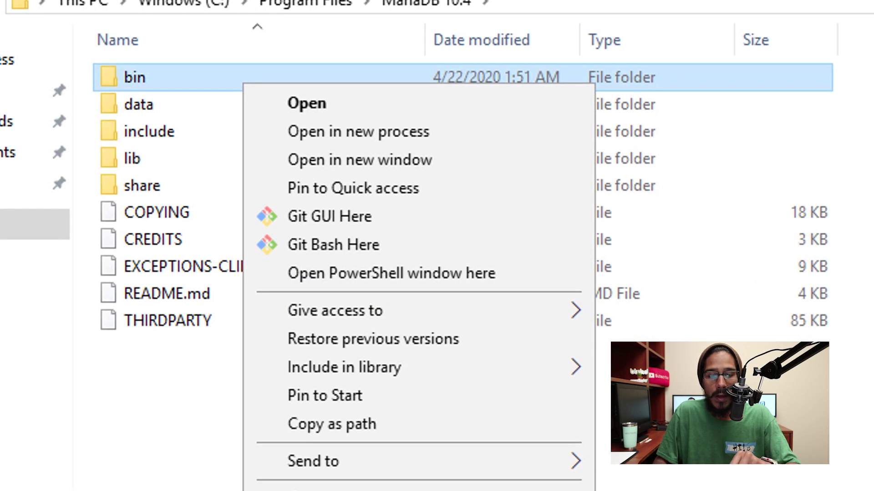
left_click(392, 273)
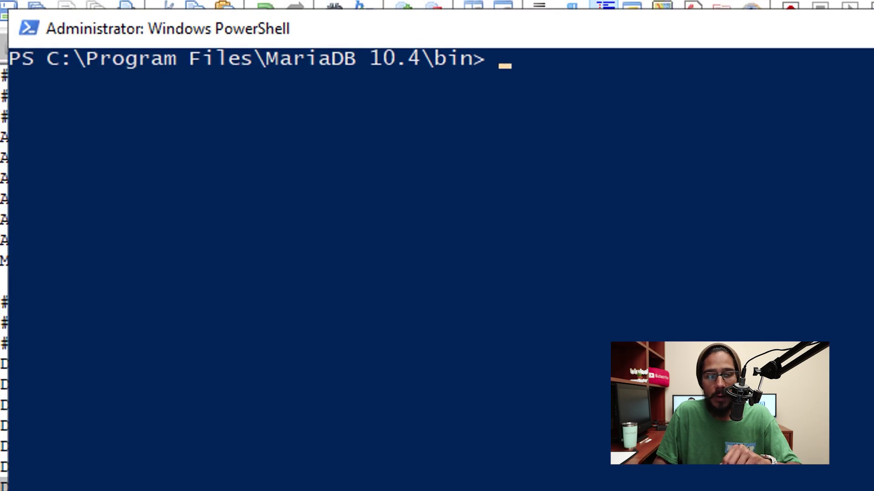
type("cmd")
key("Return")
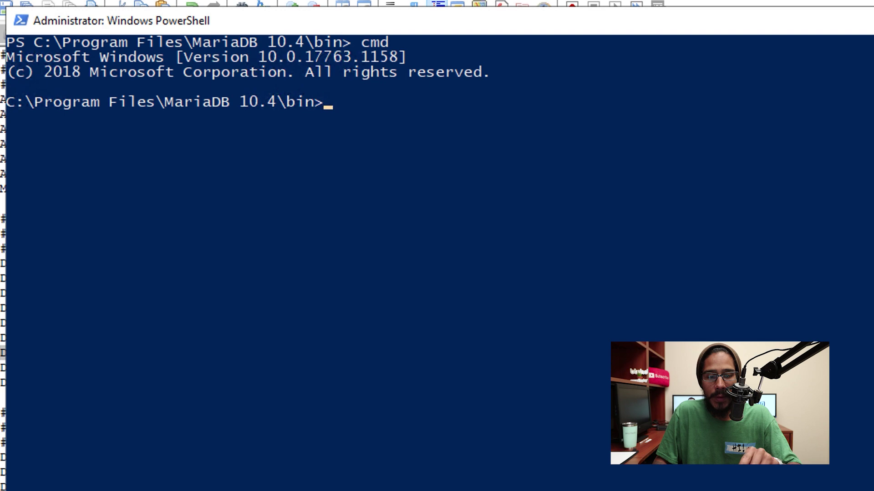
key("ctrl+v")
key("Return")
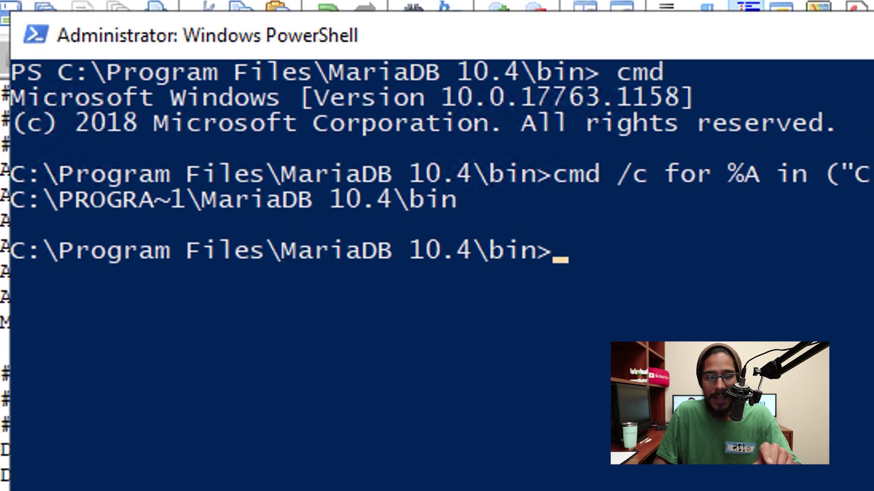
left_click_drag(10, 199, 456, 199)
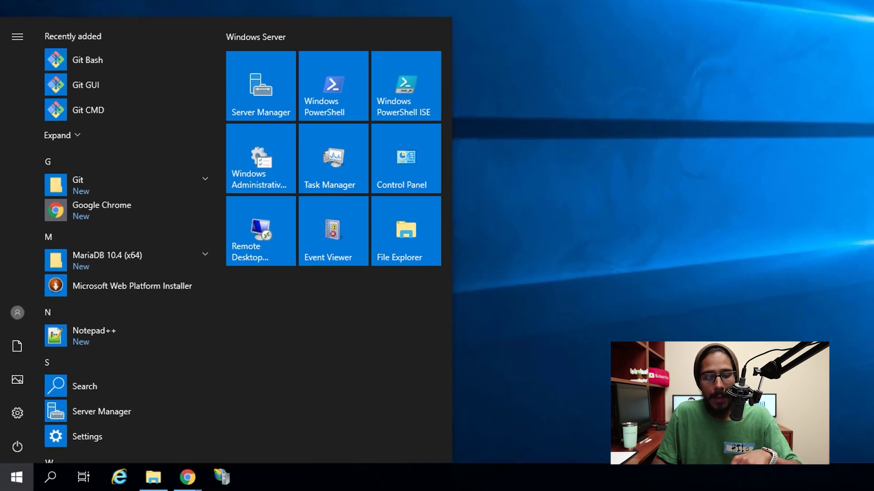
- In the BTNHD project folder, run composer install to fetch the PHP dependencies
type("cmd")
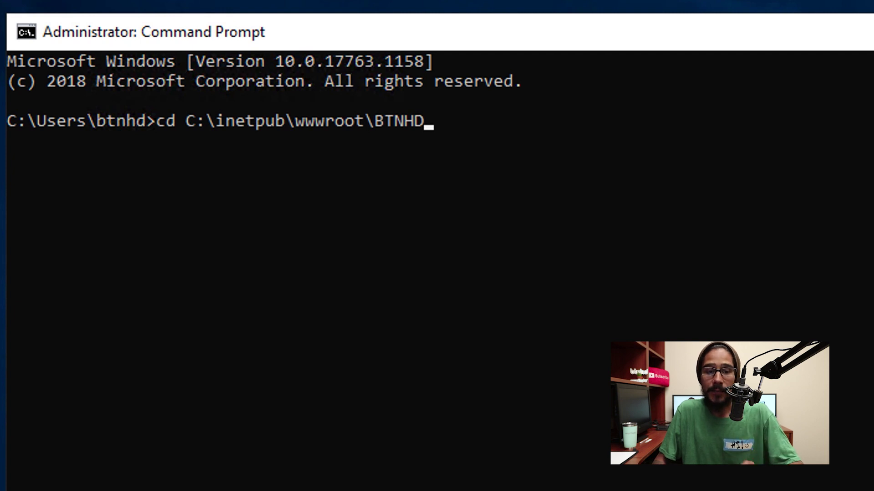
key("Return")
type("composer install")
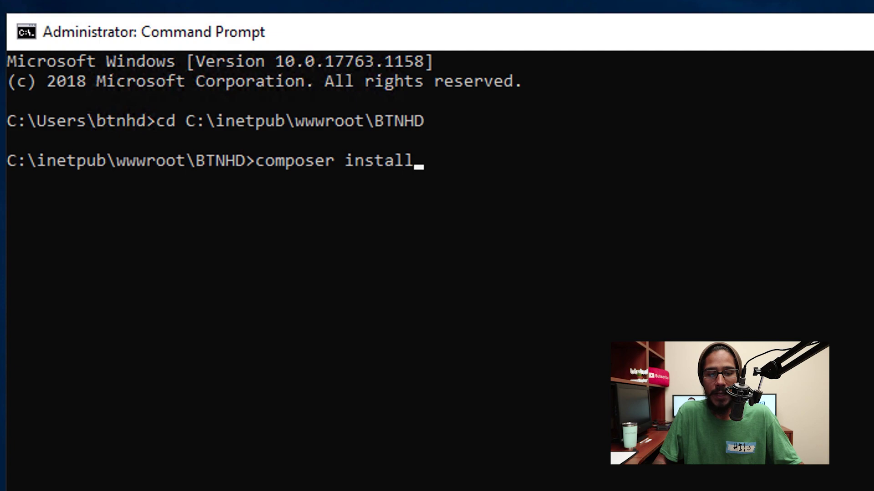
key("Return")
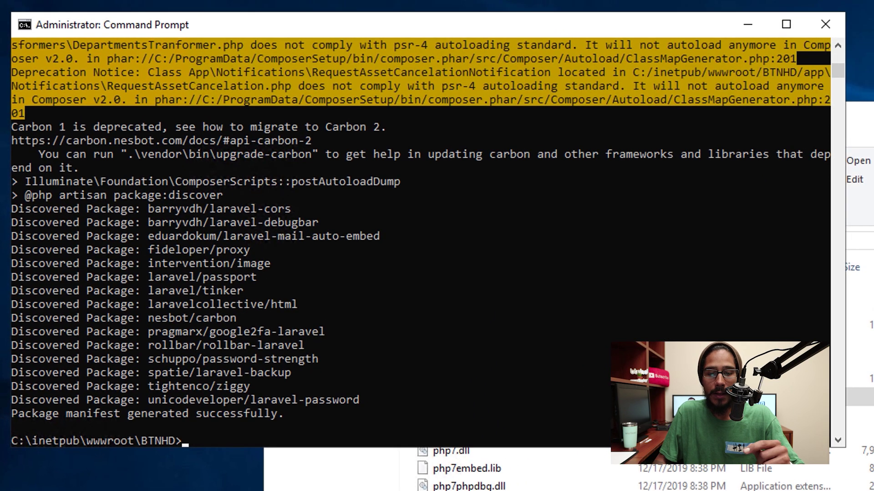
- Clear the screen and run php artisan key:generate, answering yes to the production prompt
type("cls")
key("Return")
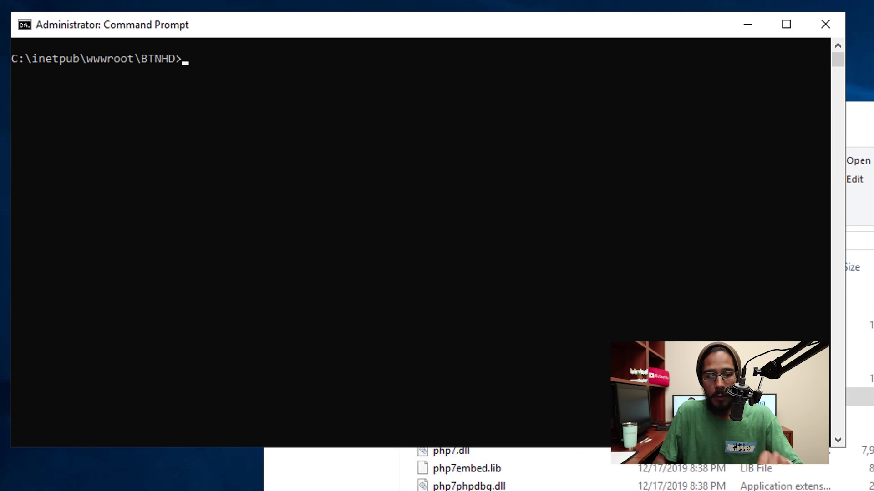
type("php artisan key:generate")
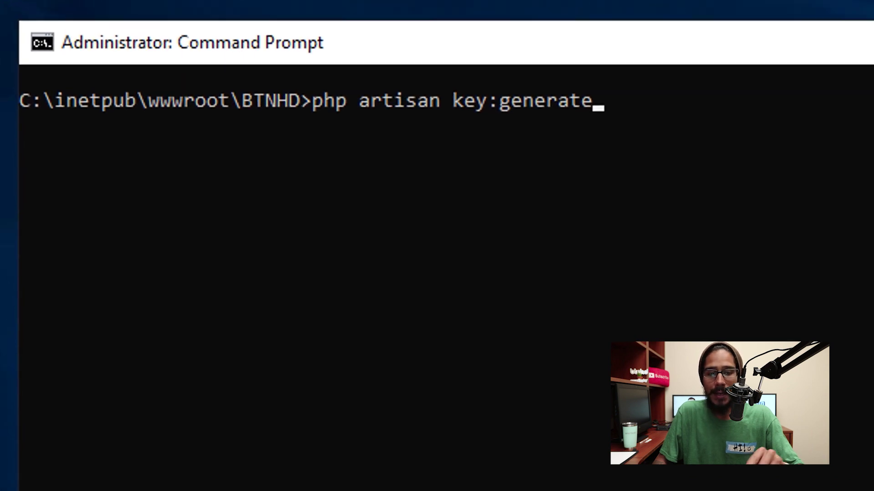
key("Return")
type("yes")
key("Return")
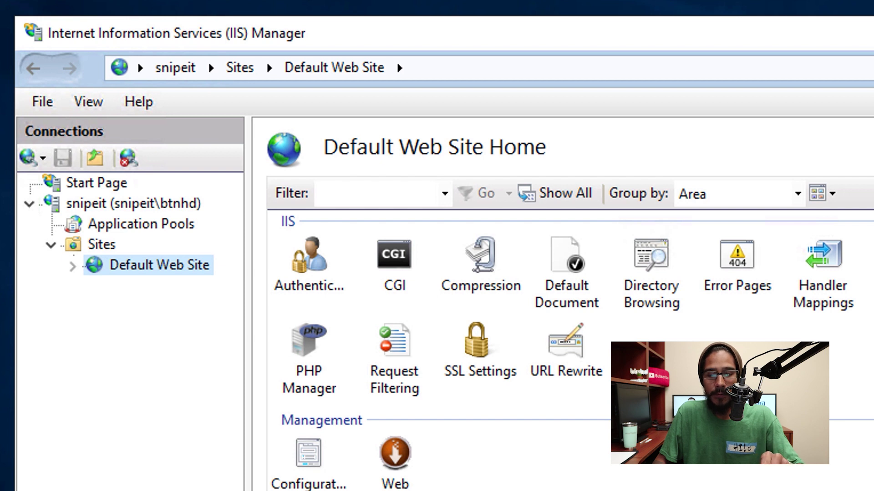
- Create site 'Snipe IT' at C:\inetpub\wwwroot\BTNHD\public, port 80, host btnhdsnipeit.ddns.net, and open its Handler Mappings
left_click(101, 245)
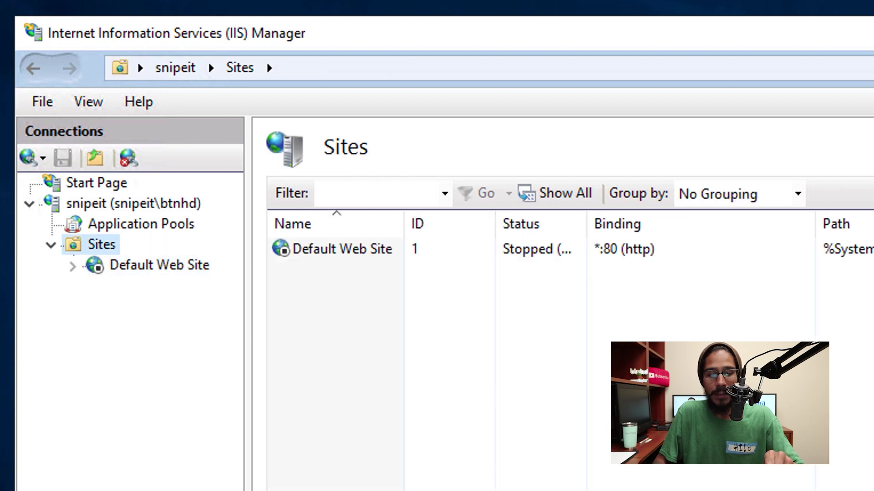
right_click(105, 246)
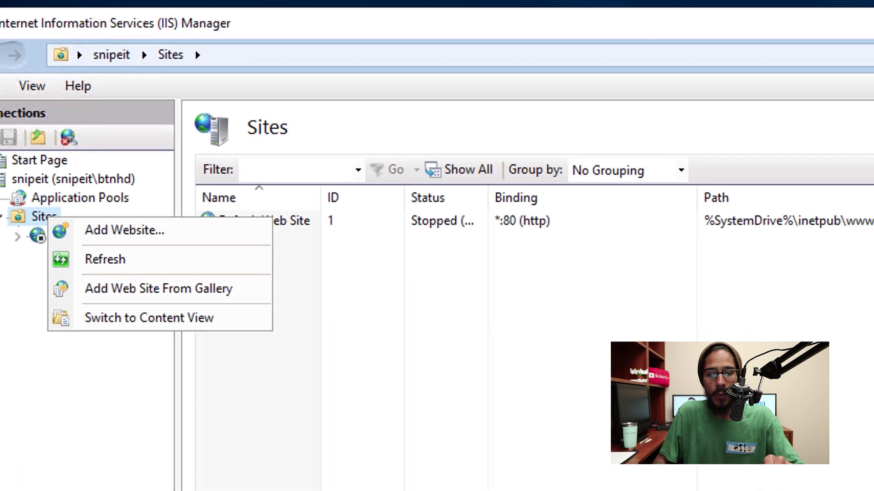
left_click(189, 259)
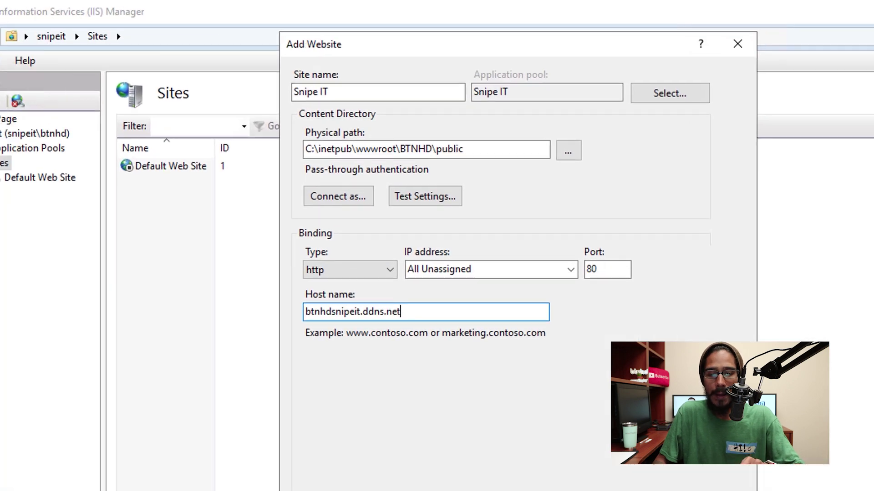
key("Return")
left_click(117, 222)
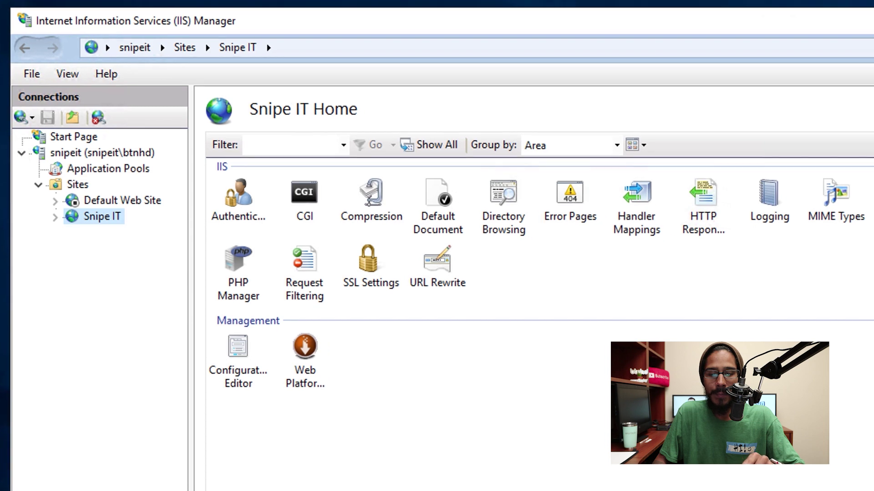
double_click(651, 205)
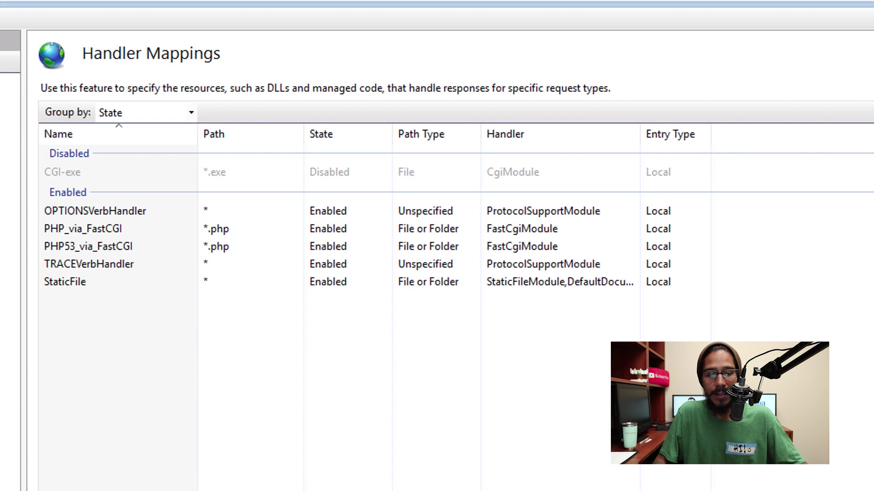
- Restrict PHP_via_FastCGI to the verbs GET,HEAD,POST,DELETE,PUT,PATCH and confirm the FastCGI prompt
left_click(83, 229)
double_click(83, 229)
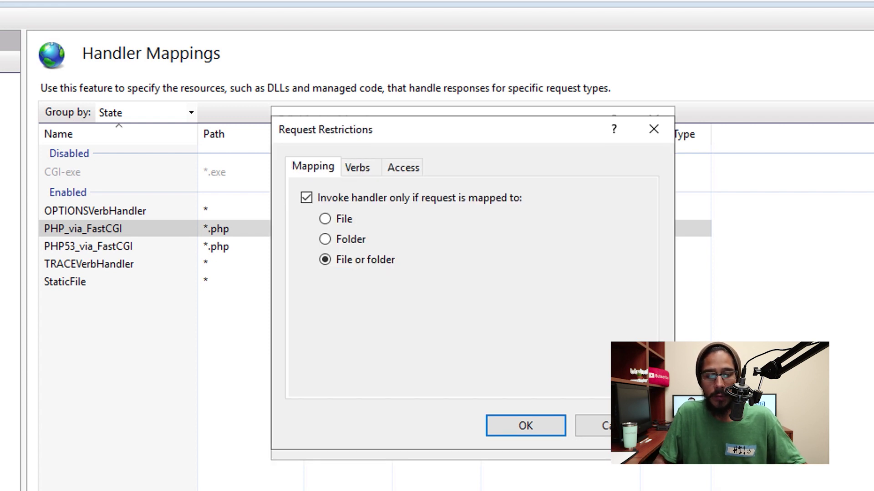
key("ctrl+Tab")
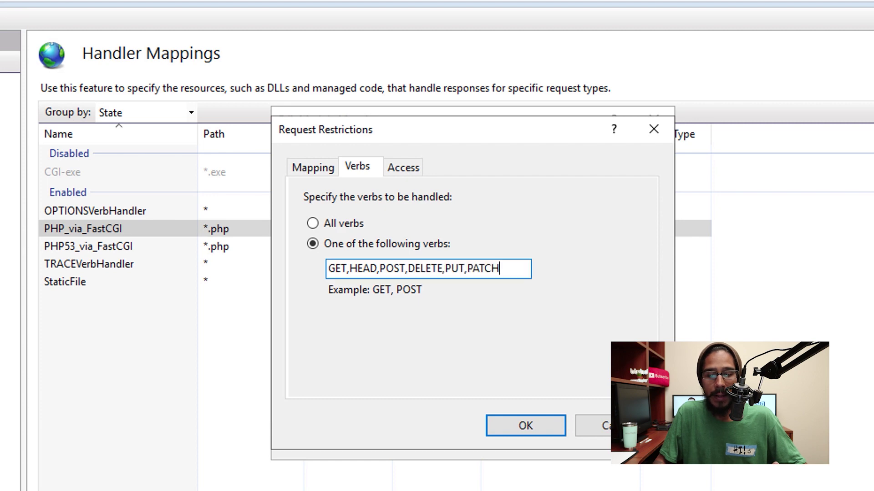
key("Return")
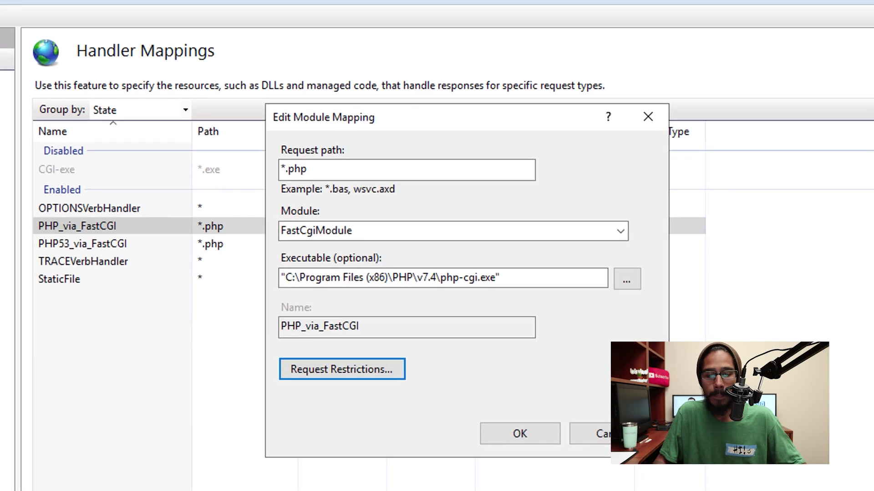
key("Tab")
key("Return")
key("Return")
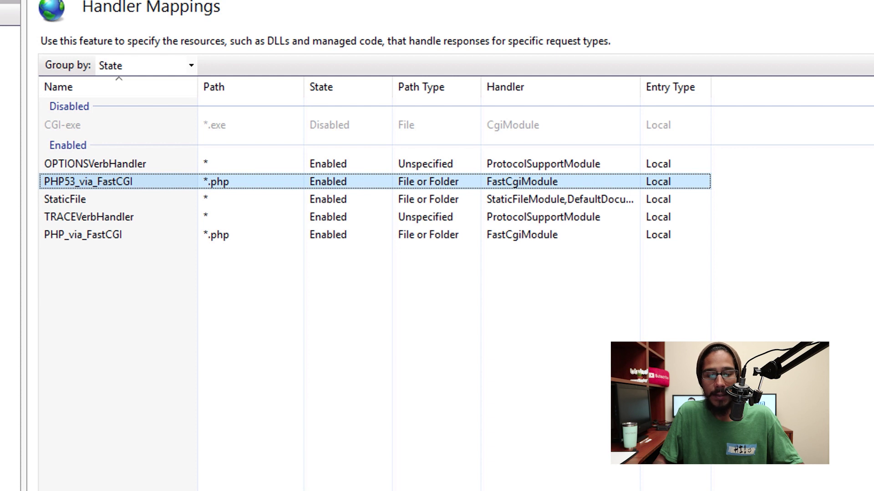
- Give PHP53_via_FastCGI the same GET,HEAD,POST,DELETE,PUT,PATCH verb restrictions
key("Return")
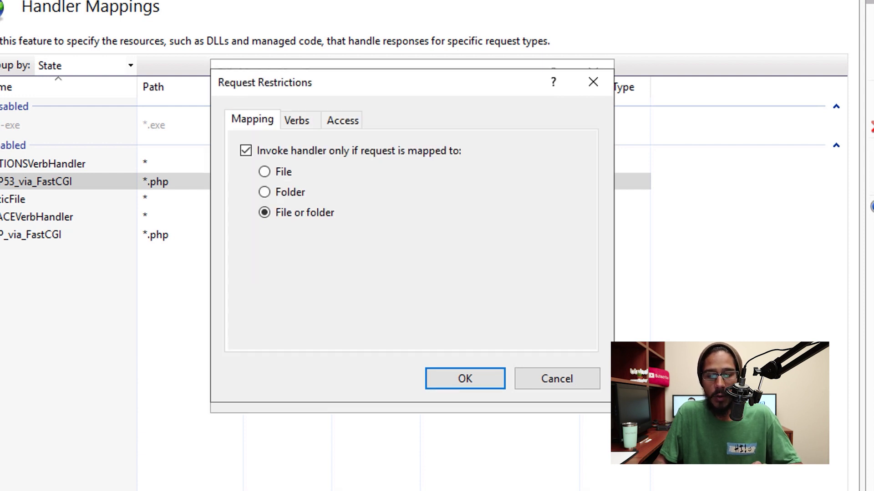
key("ctrl+Tab")
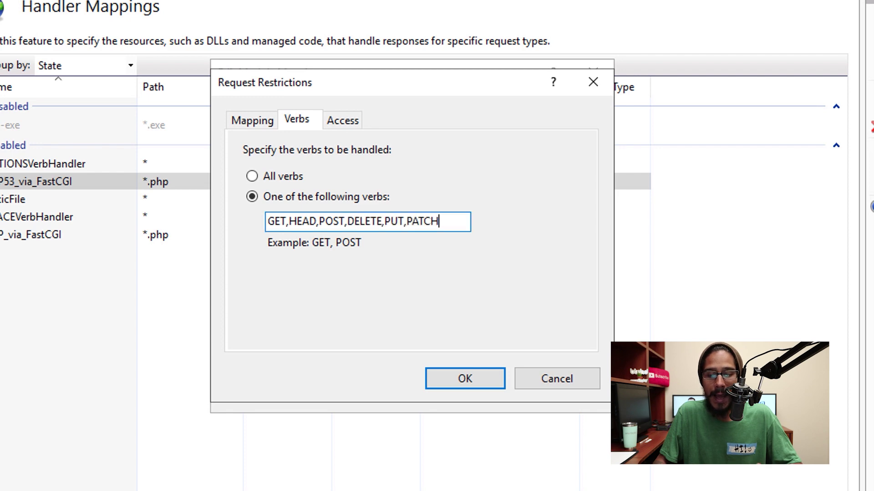
key("Return")
key("Return")
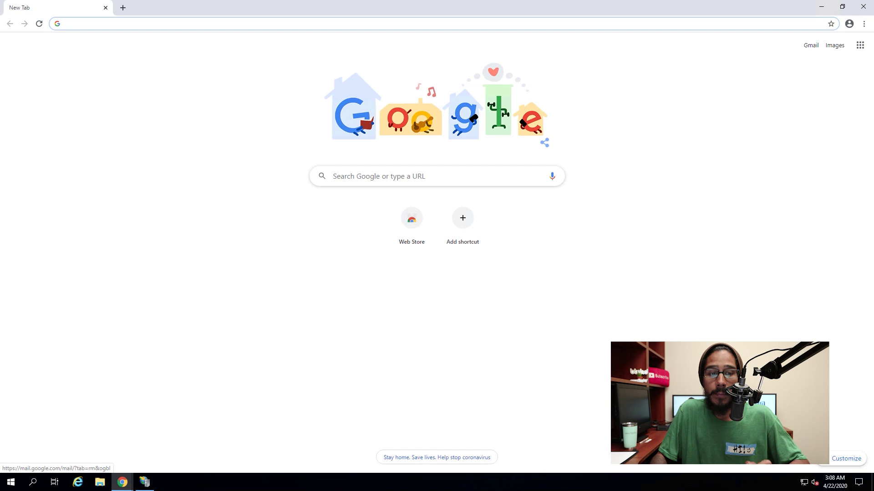
- Paste btnhdsnipeit.ddns.net into the address bar and load the site
type("btnhdsnipeit.ddns.net")
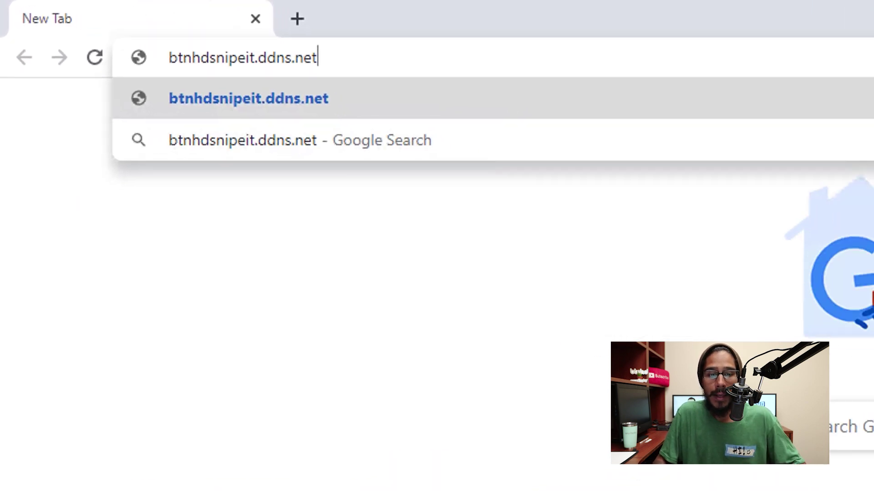
key("Return")
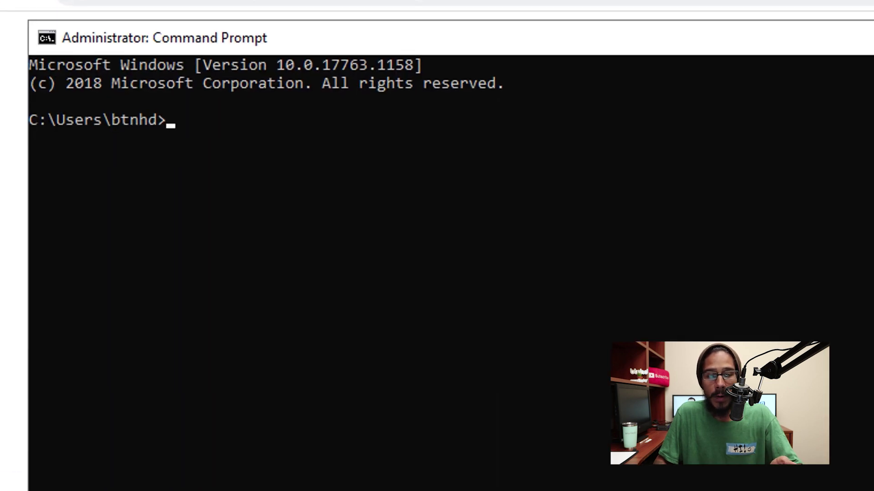
- In C:\inetpub\wwwroot\BTNHD, run php artisan migrate and answer 'yes' to the production prompt
type("cd C:\\inetpub\\wwwroot\\BTNHD")
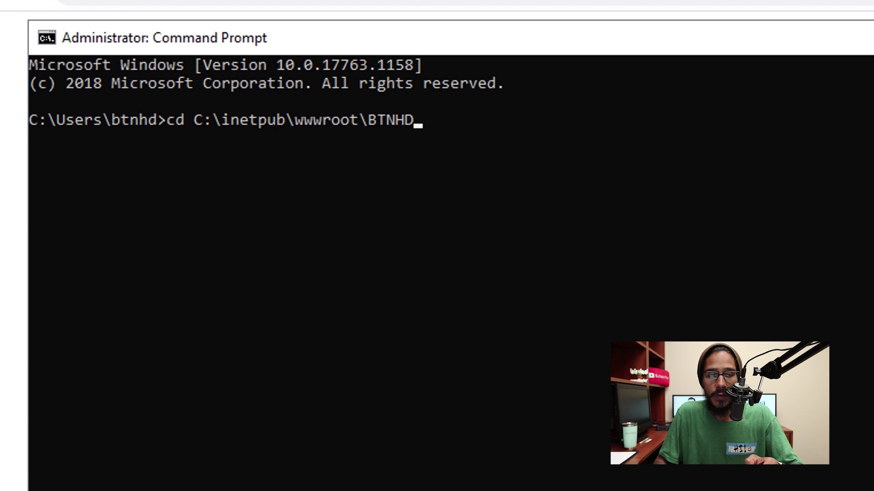
key("Return")
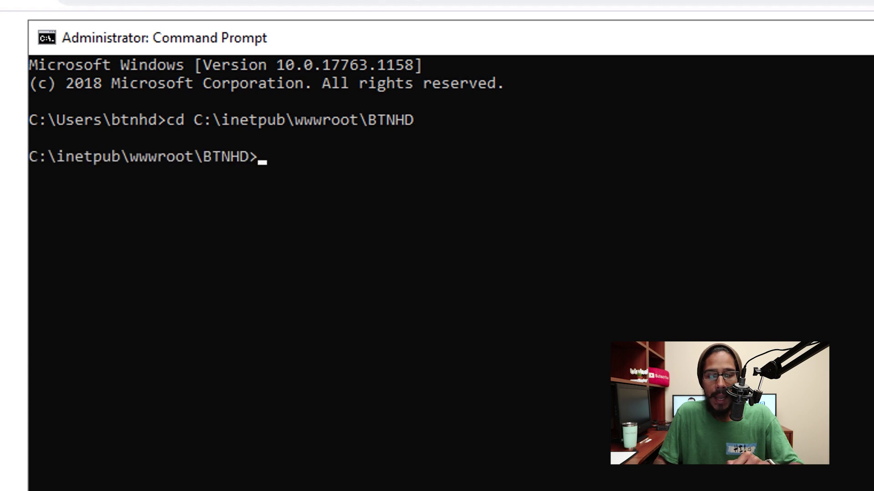
type("php artisan migrate")
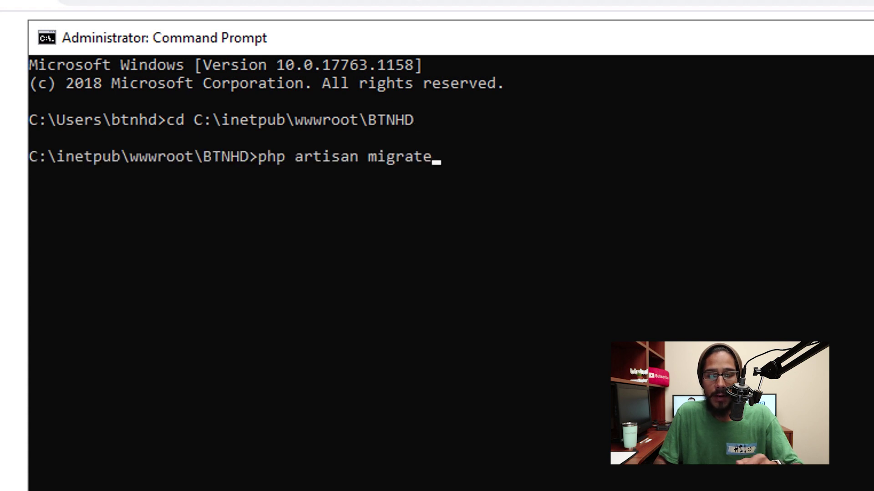
key("Return")
type("yes")
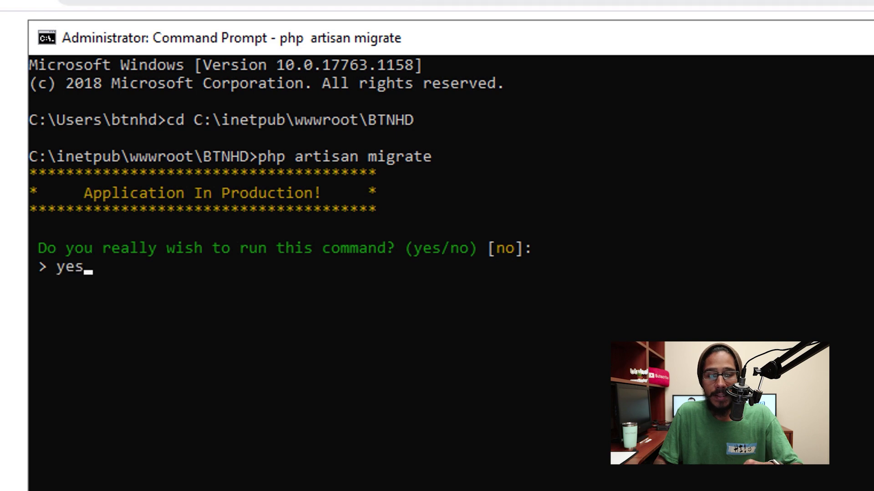
key("Return")
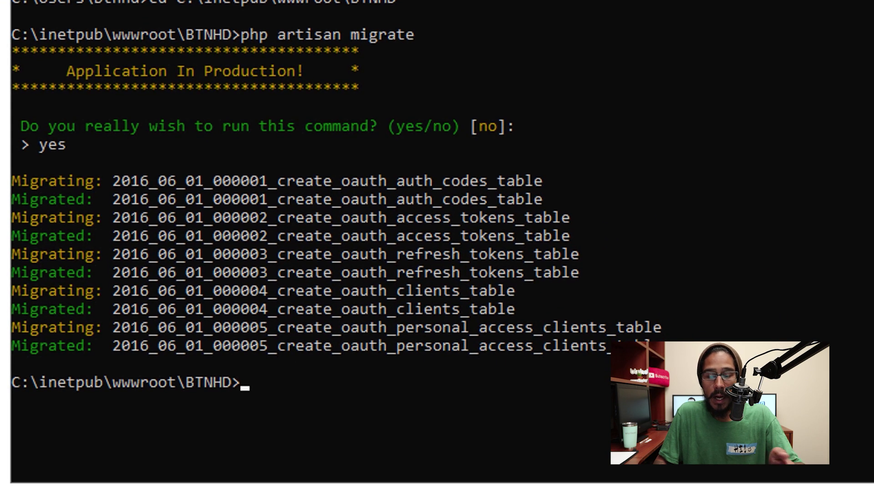